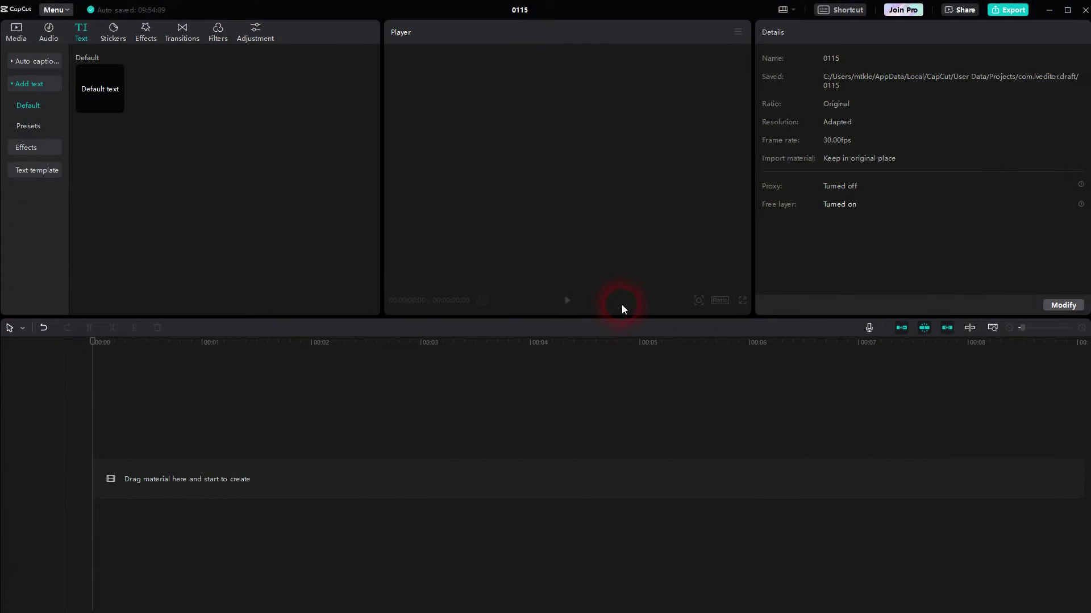
Keep the current workspace layout and add a Default text clip to the timeline.
left_click(777, 12)
left_click(810, 32)
left_click(36, 83)
left_click(36, 83)
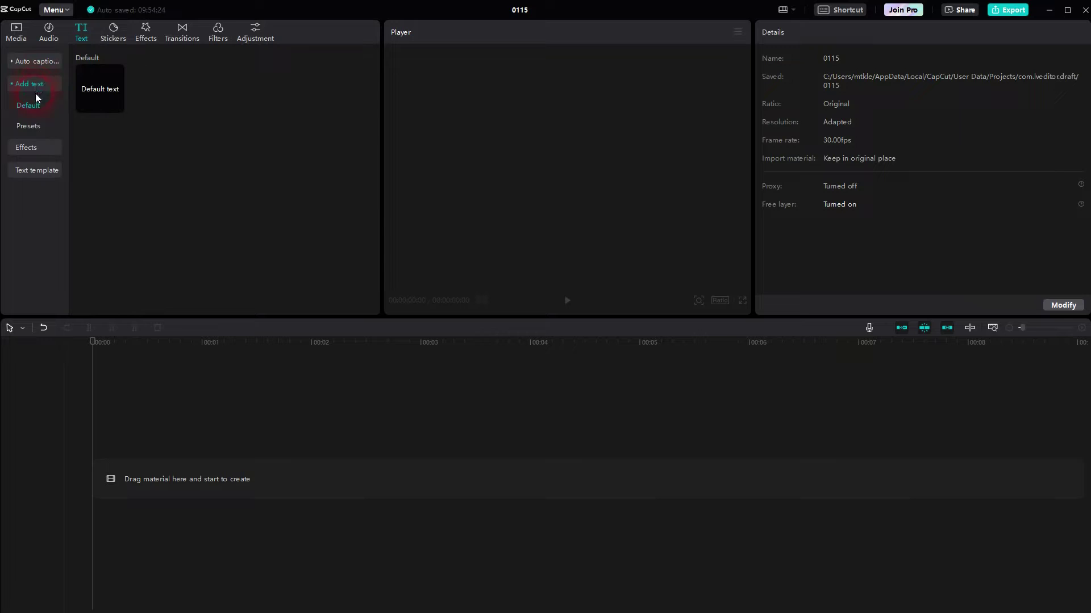
left_click(98, 92)
left_click(117, 106)
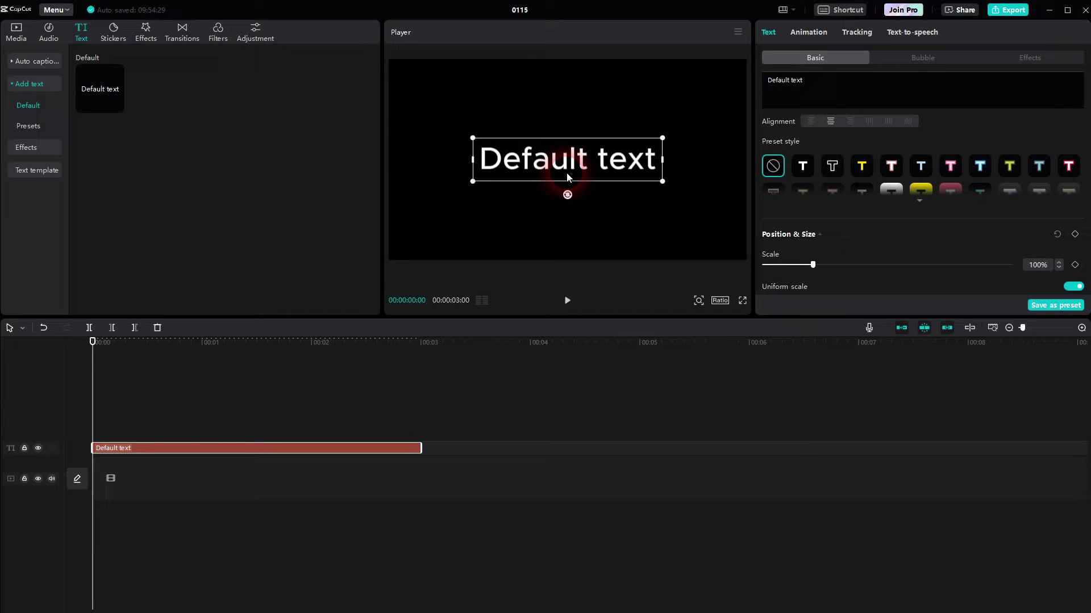
Move the Default text down below the bottom of the black frame.
left_click_drag(567, 177, 570, 285)
scroll(947, 214, "down", 10)
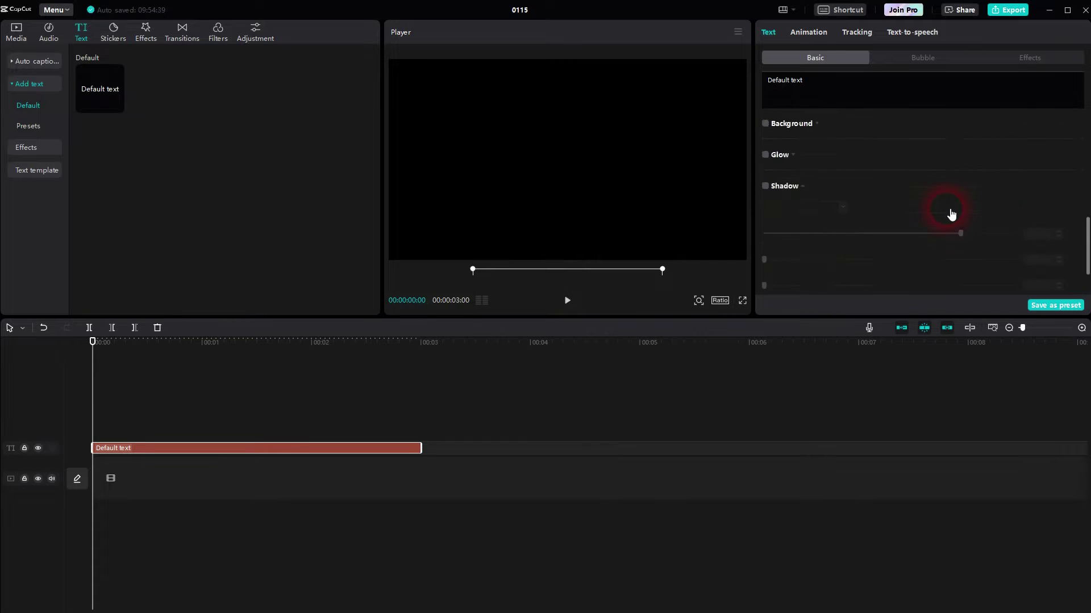
scroll(950, 208, "up", 5)
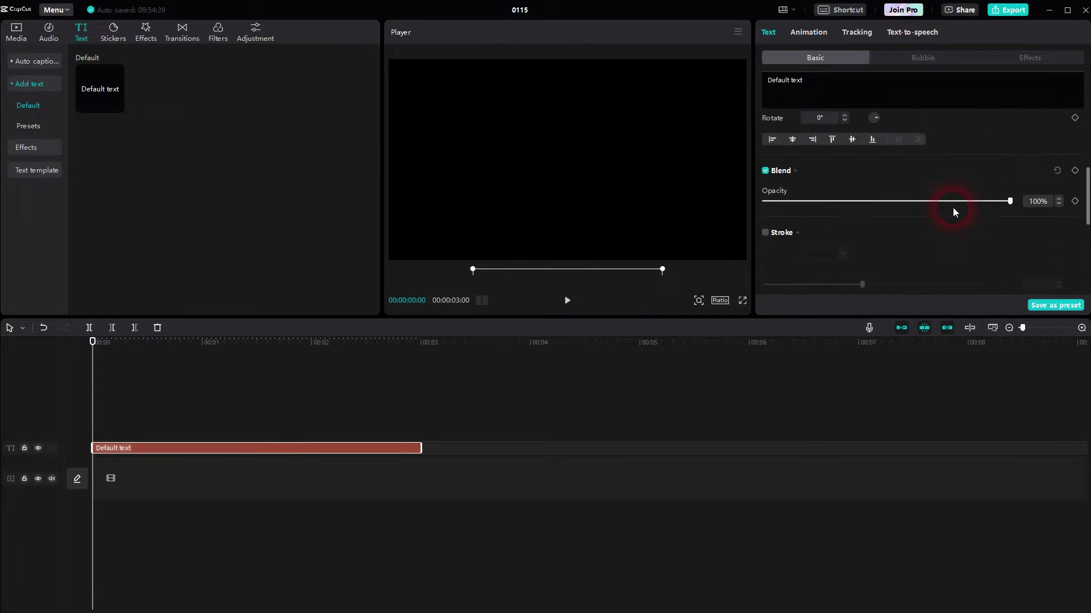
Record a Position keyframe at 00:00 with the text below the frame.
left_click(777, 146)
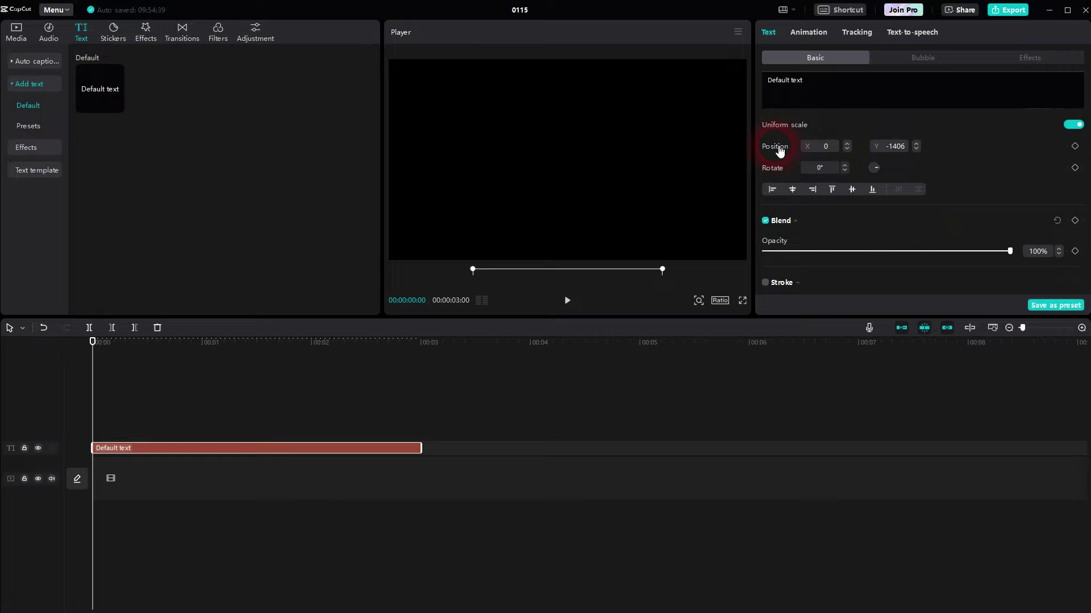
left_click(1075, 147)
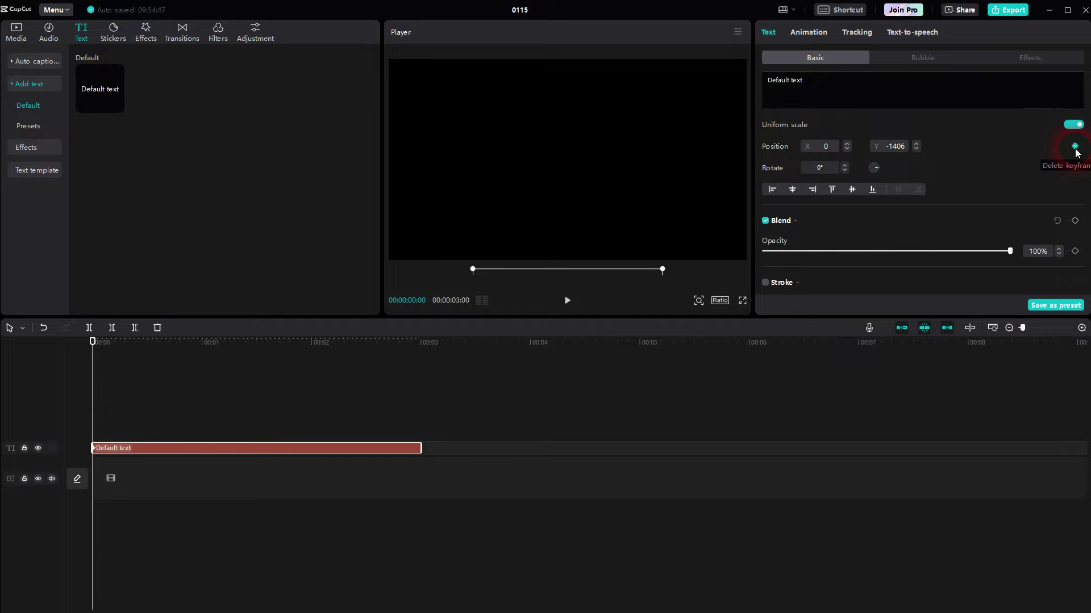
left_click(154, 400)
left_click(162, 398)
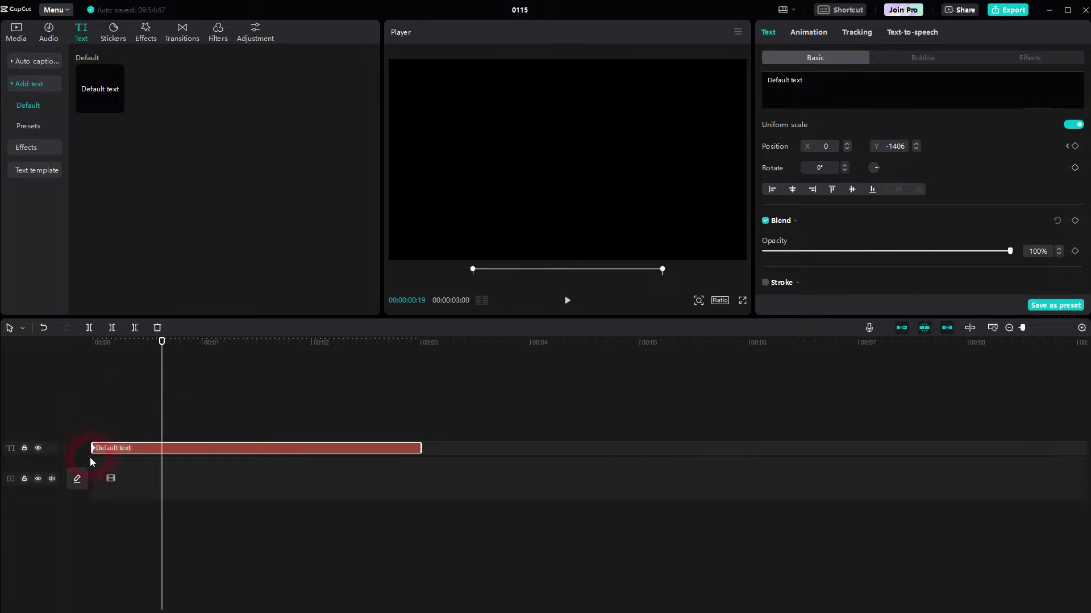
At the clip's end, key the text above the frame, then play the rising animation.
left_click(157, 411)
left_click_drag(168, 404, 459, 403)
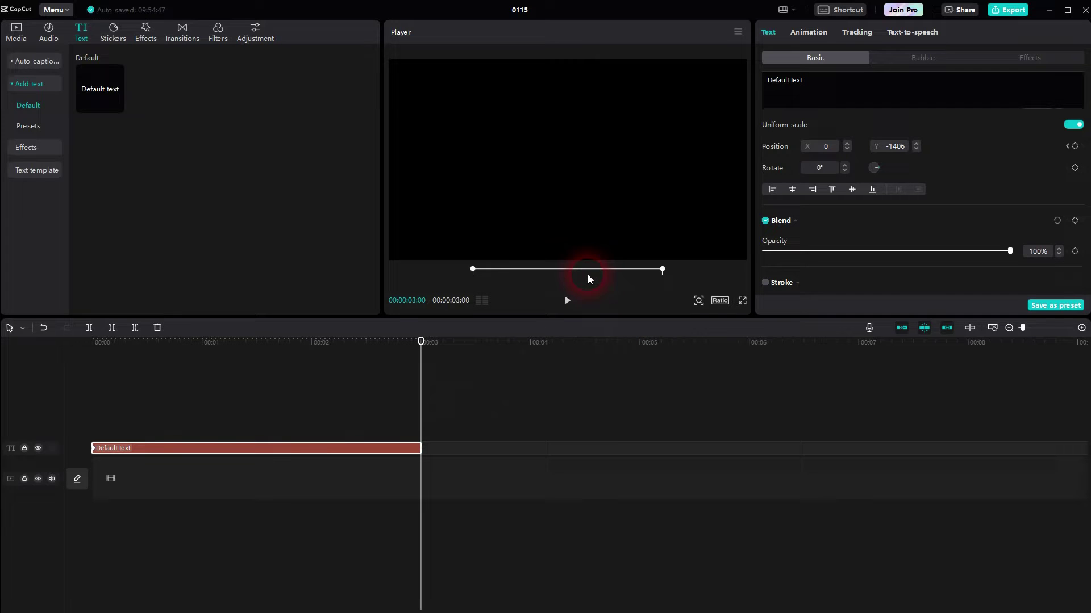
left_click_drag(587, 278, 587, 7)
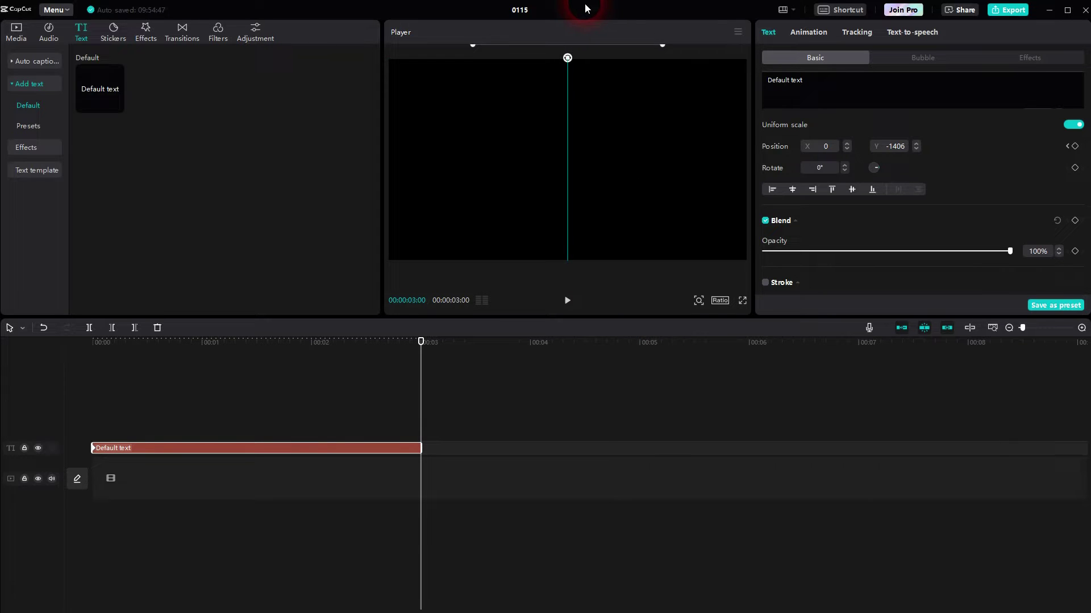
left_click(883, 224)
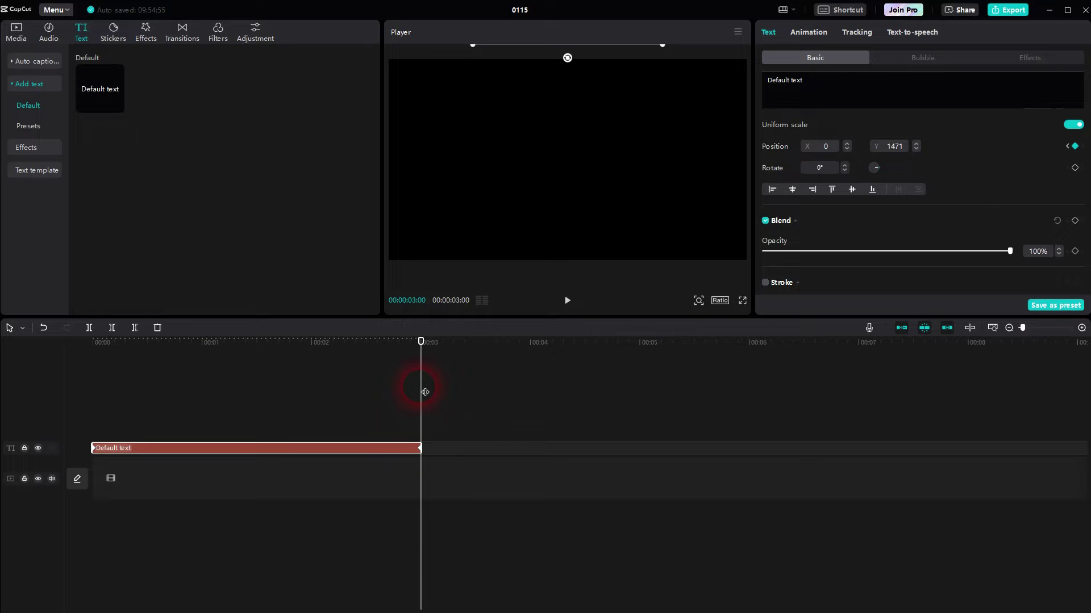
left_click_drag(426, 392, 79, 414)
left_click(558, 305)
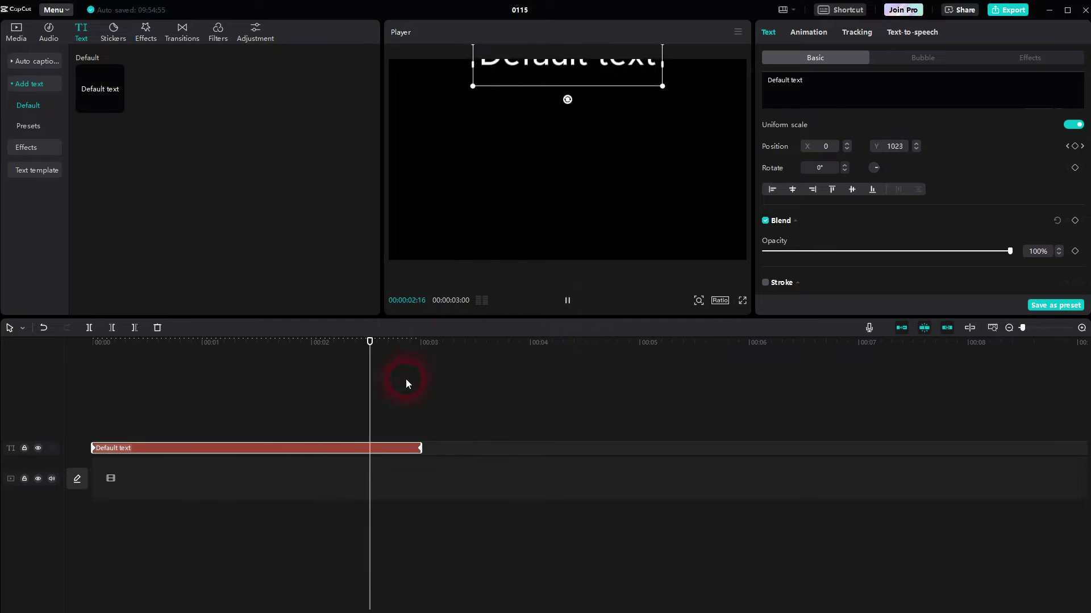
Shorten the text clip to about 1 second and play it.
left_click_drag(430, 406, 59, 419)
left_click_drag(427, 450, 221, 454)
left_click(568, 302)
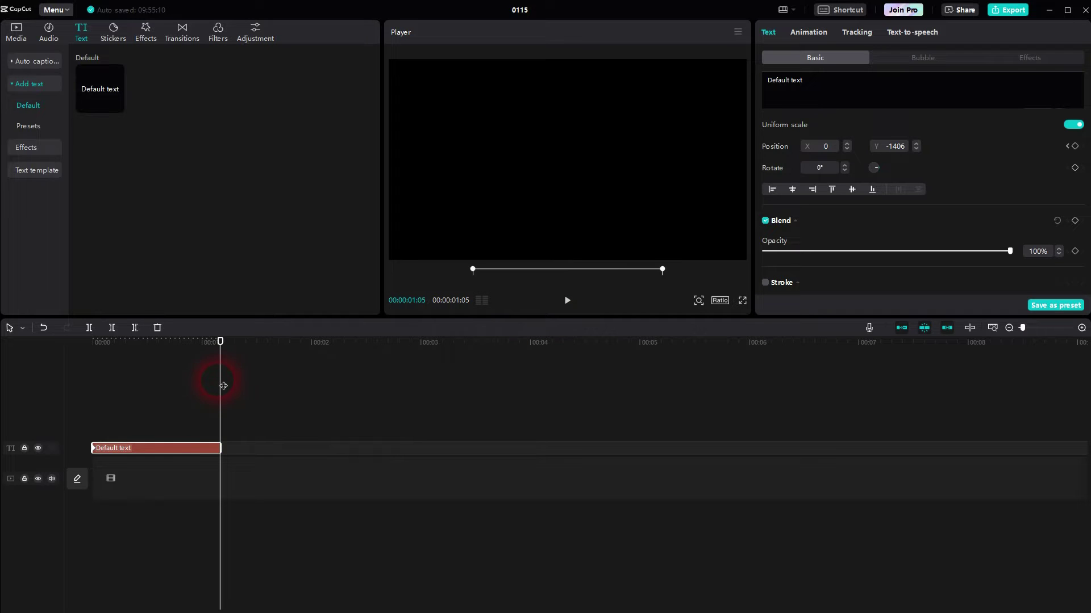
Key the text above the frame at the shortened clip's end and replay from the start.
mouse_move(224, 386)
left_mouse_down()
mouse_move(93, 390)
mouse_move(244, 392)
left_mouse_up()
mouse_move(548, 273)
left_mouse_down()
mouse_move(563, 62)
mouse_move(551, 16)
left_mouse_up()
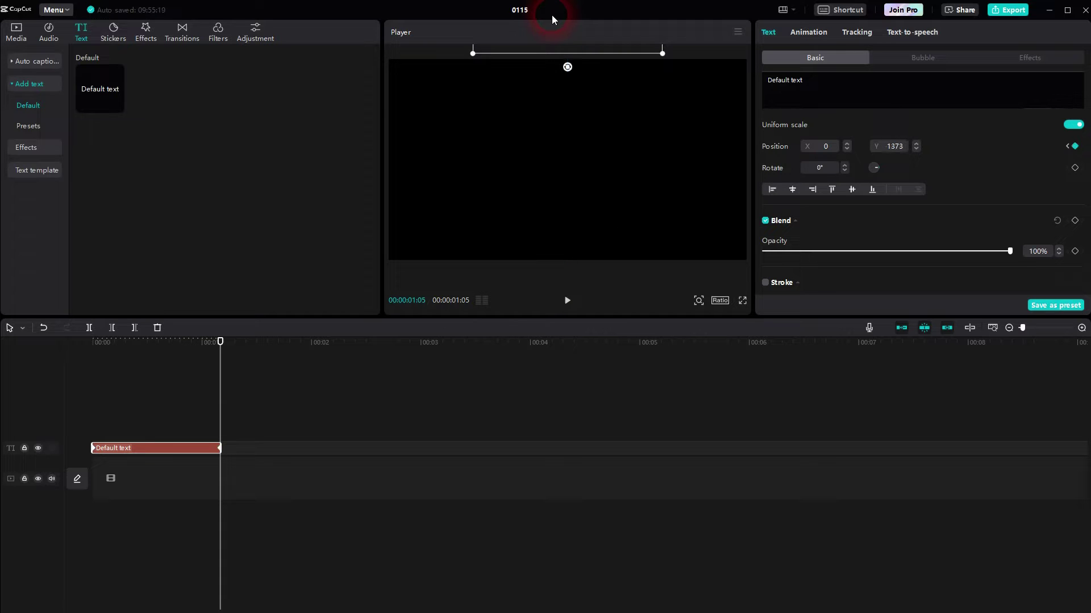
left_click(1075, 146)
left_click(214, 409)
key("Home")
left_click(34, 450)
left_click(581, 295)
Lengthen the clip to 3:07, drag the end keyframe later, and check playback.
left_click_drag(225, 457, 447, 454)
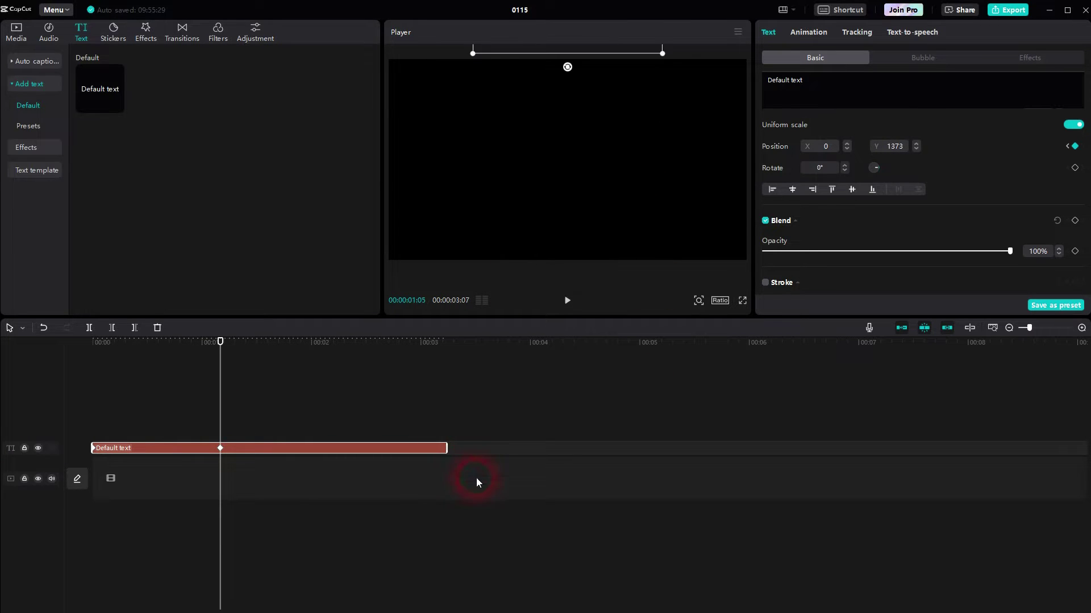
left_click_drag(221, 449, 451, 451)
key("Home")
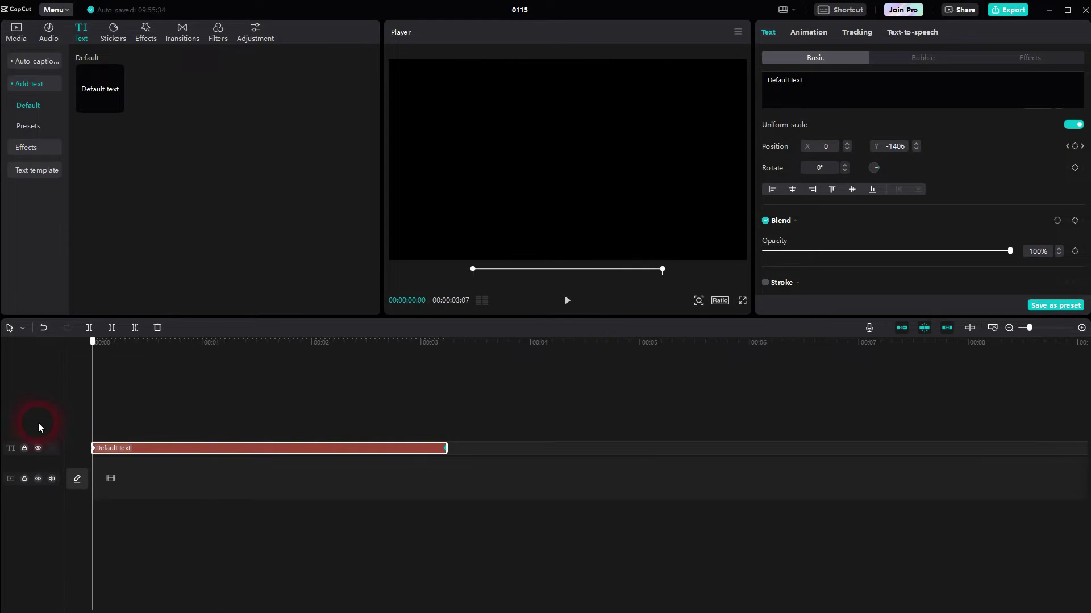
left_click(568, 300)
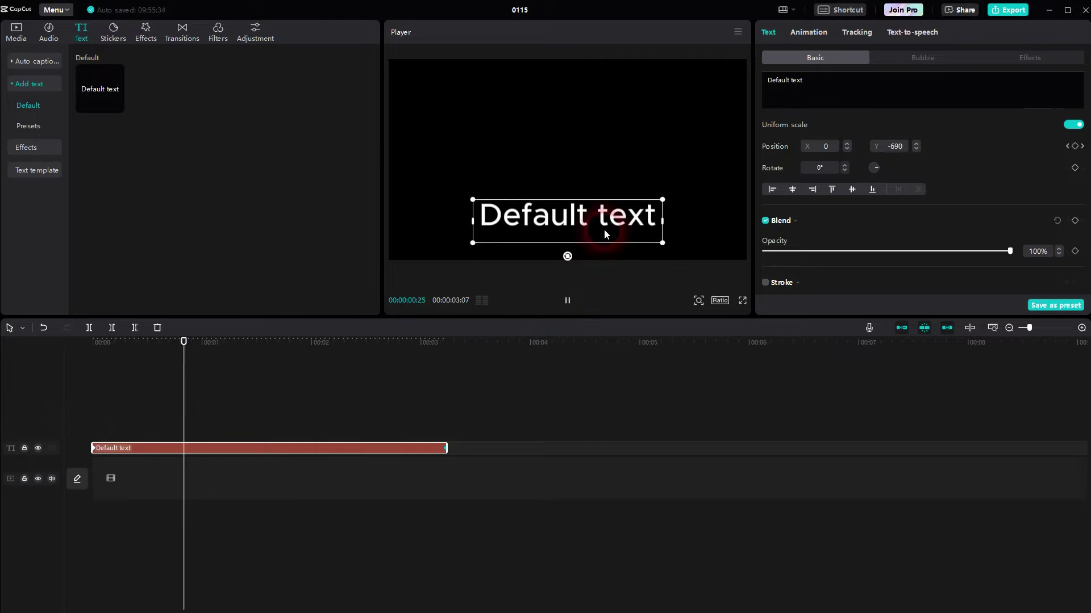
left_click(568, 301)
left_click(445, 452)
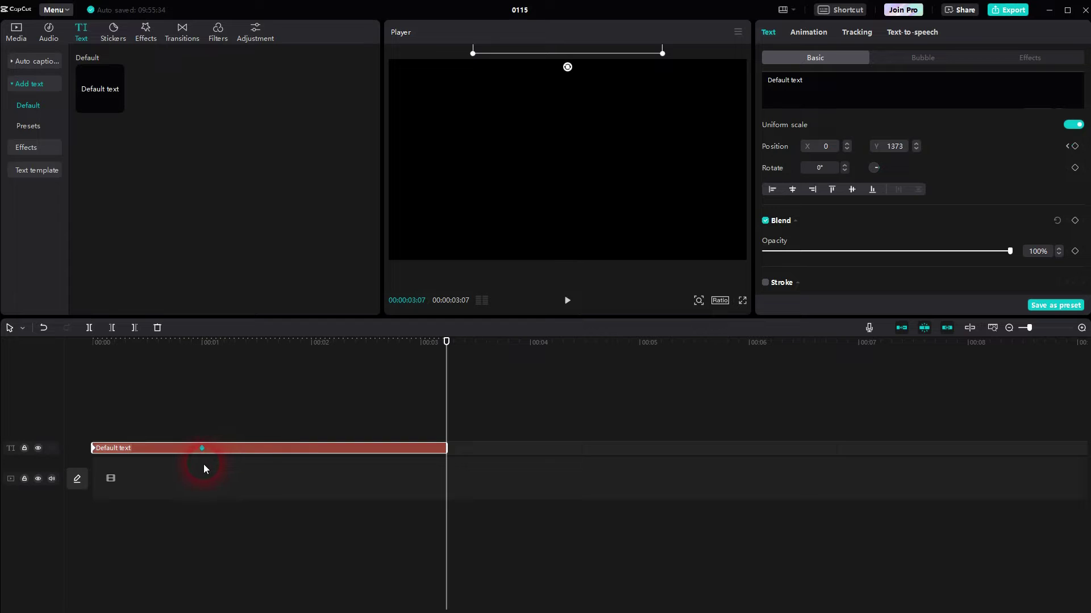
left_click(203, 449)
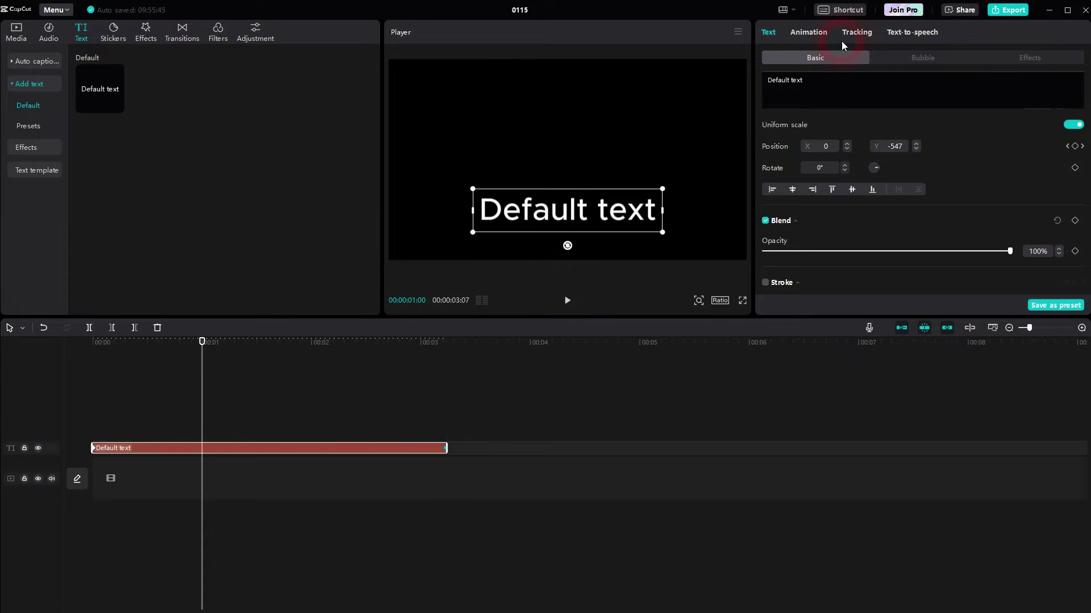
Replace the Default text with the pasted eight-line credits list at font size 7.
left_click_drag(803, 80, 765, 83)
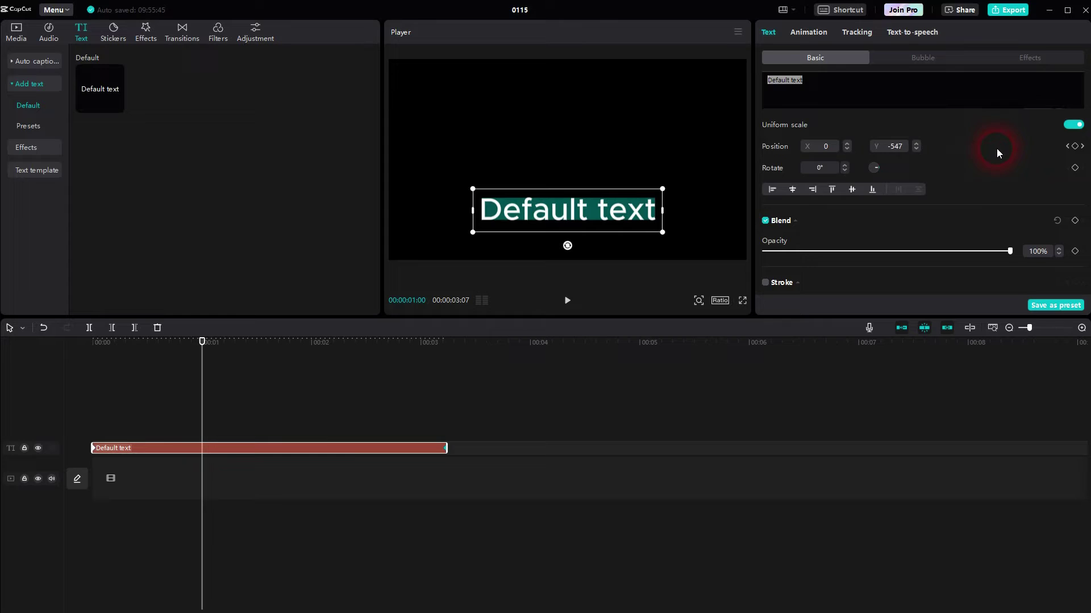
scroll(994, 150, "up", 5)
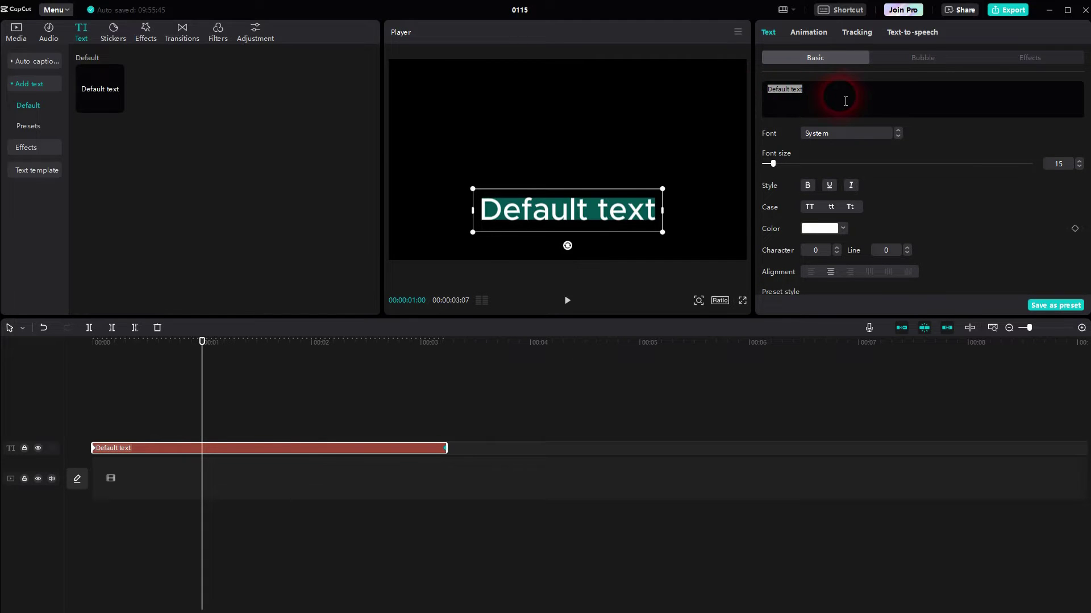
key("ctrl+v")
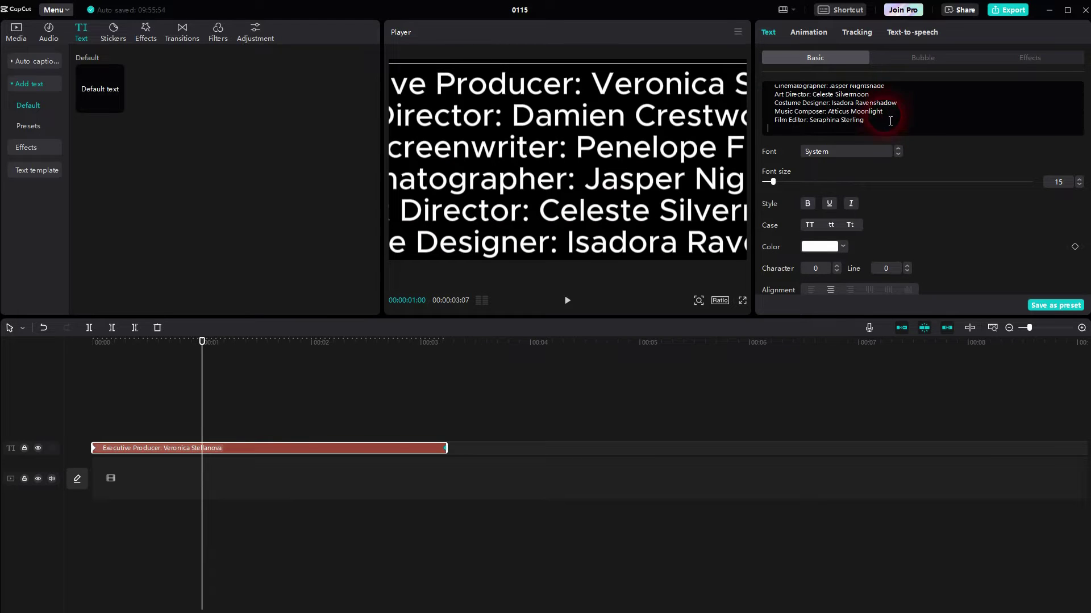
key("BackSpace")
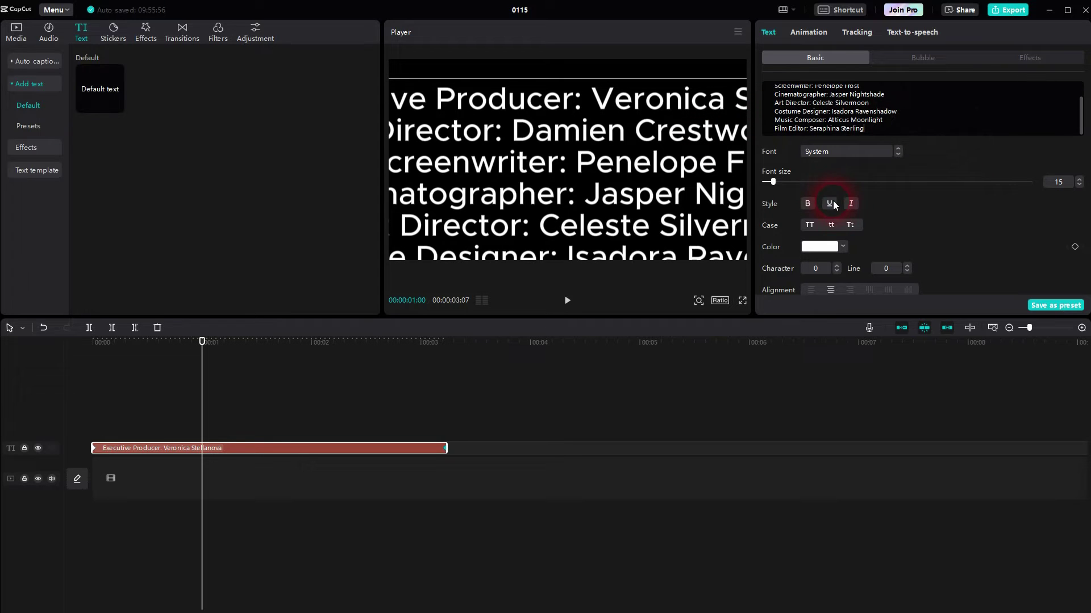
left_click(1079, 185)
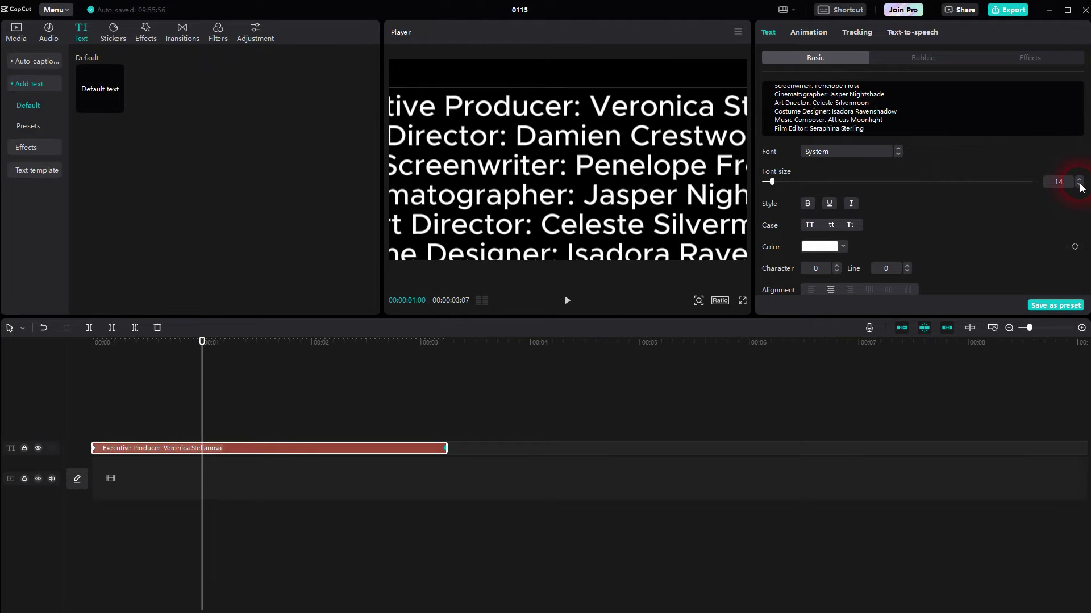
left_click(1079, 185)
left_click(1079, 185)
left_click(1079, 185)
left_click(1079, 185)
left_click(1079, 185)
left_click(1080, 185)
left_click(1080, 185)
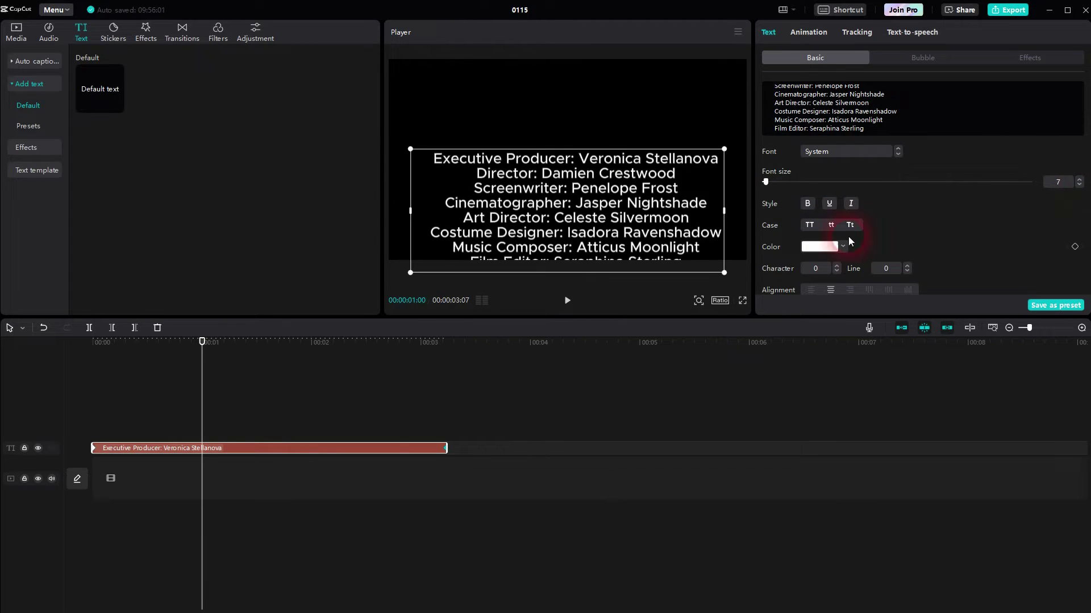
Reposition the credits below the frame at the start and above it at the end.
left_click_drag(218, 370, 45, 392)
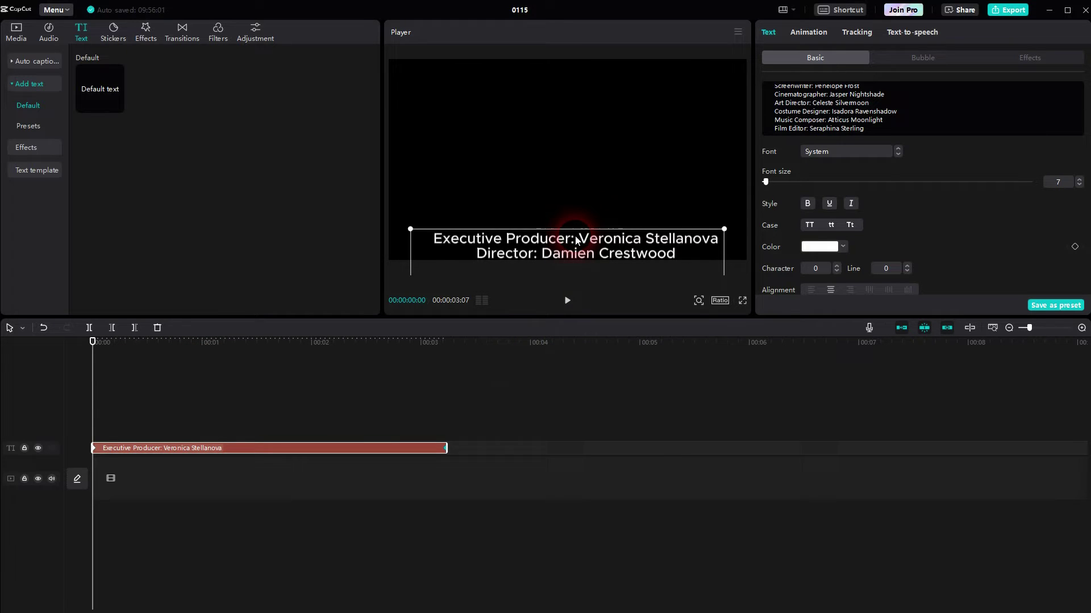
left_click_drag(575, 237, 571, 288)
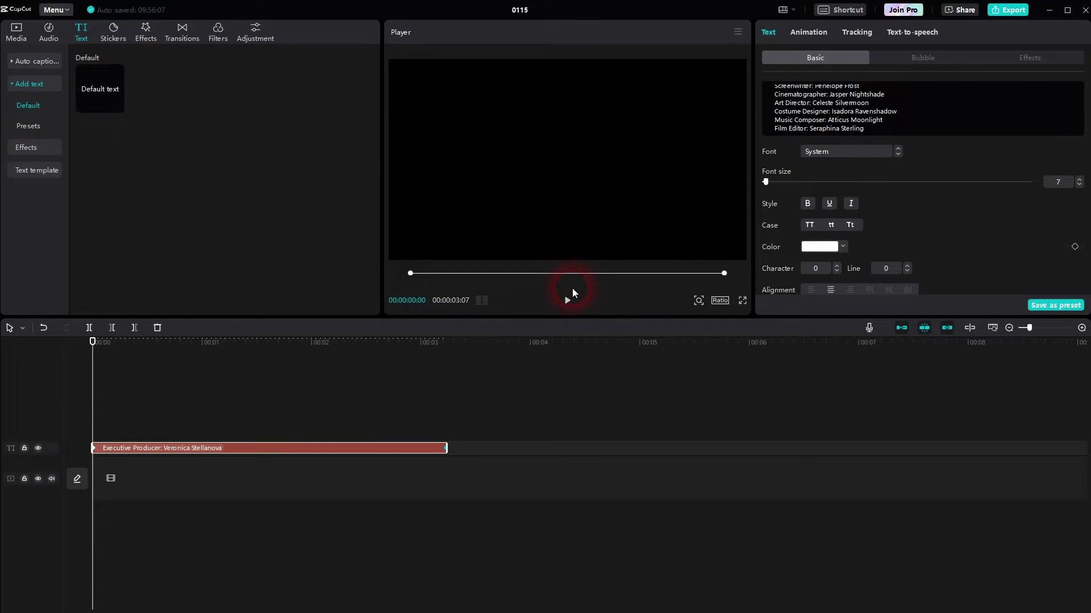
left_click(566, 300)
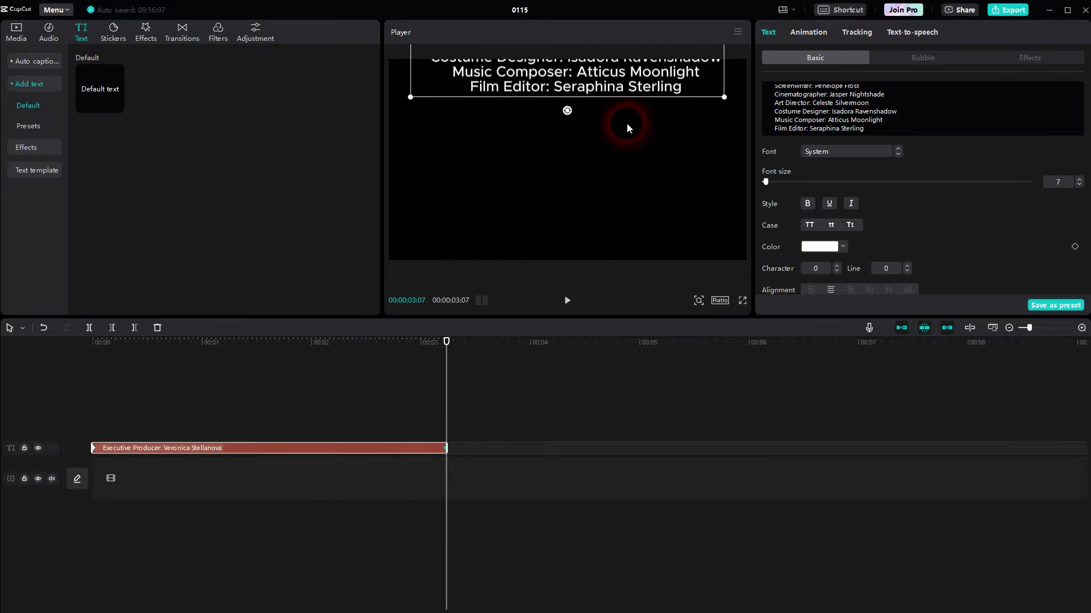
left_click_drag(594, 101, 566, 46)
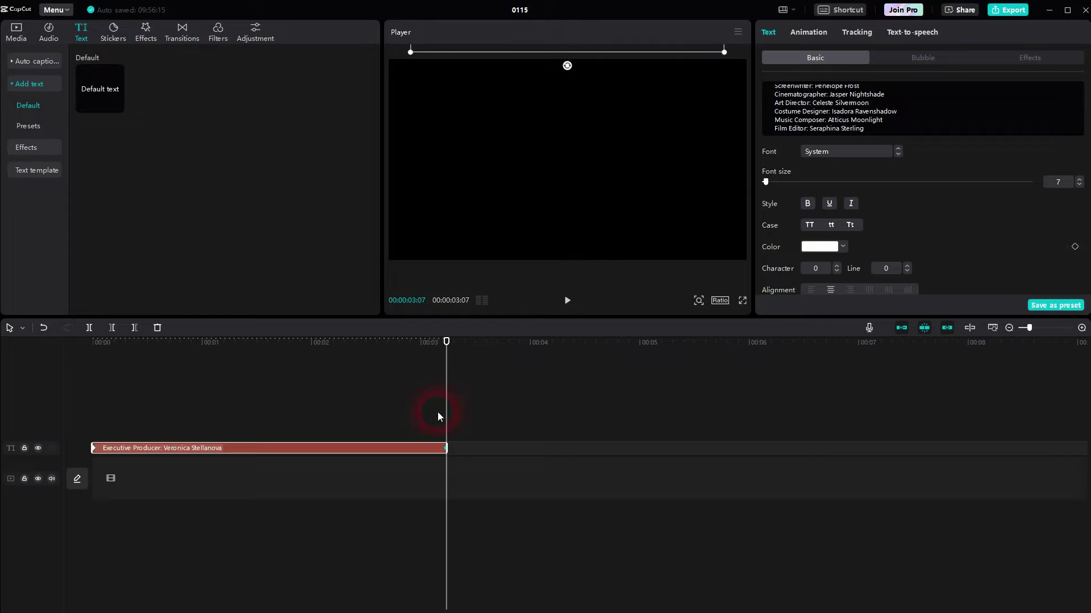
left_click_drag(453, 419, 92, 441)
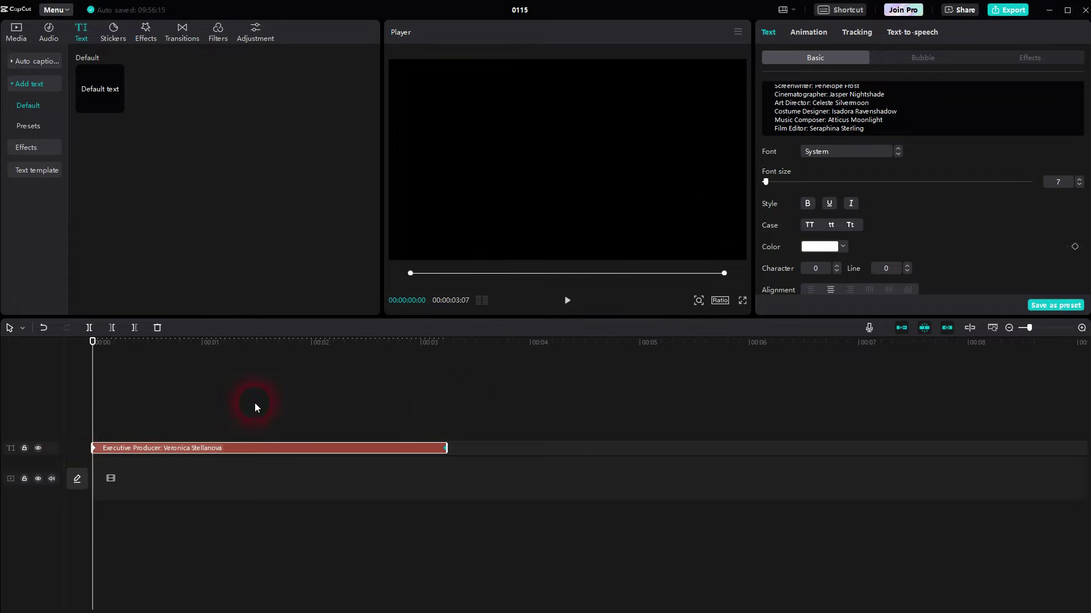
left_click(562, 304)
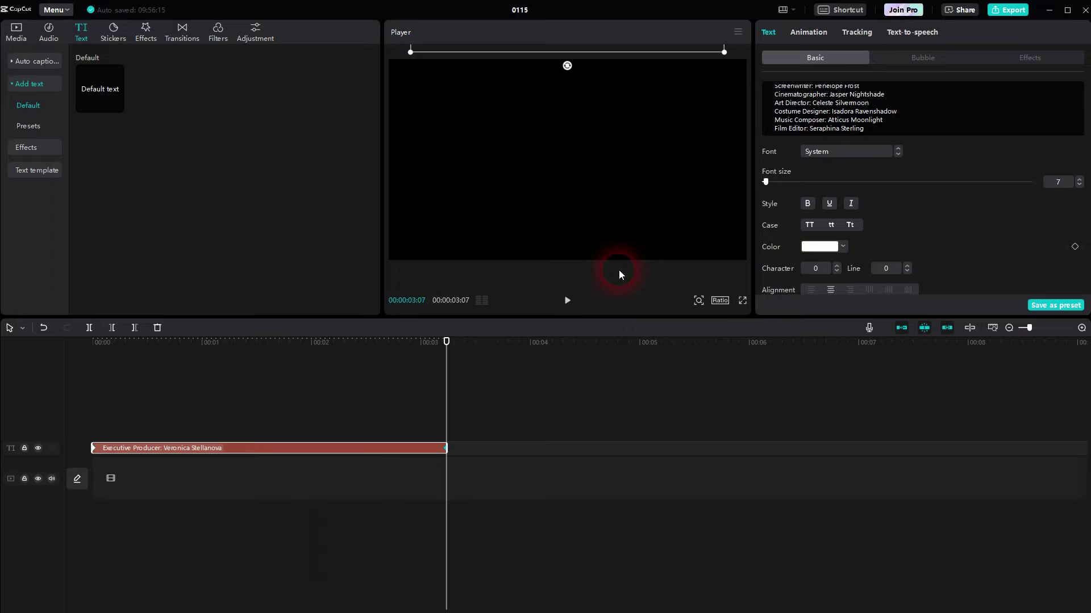
left_click(527, 407)
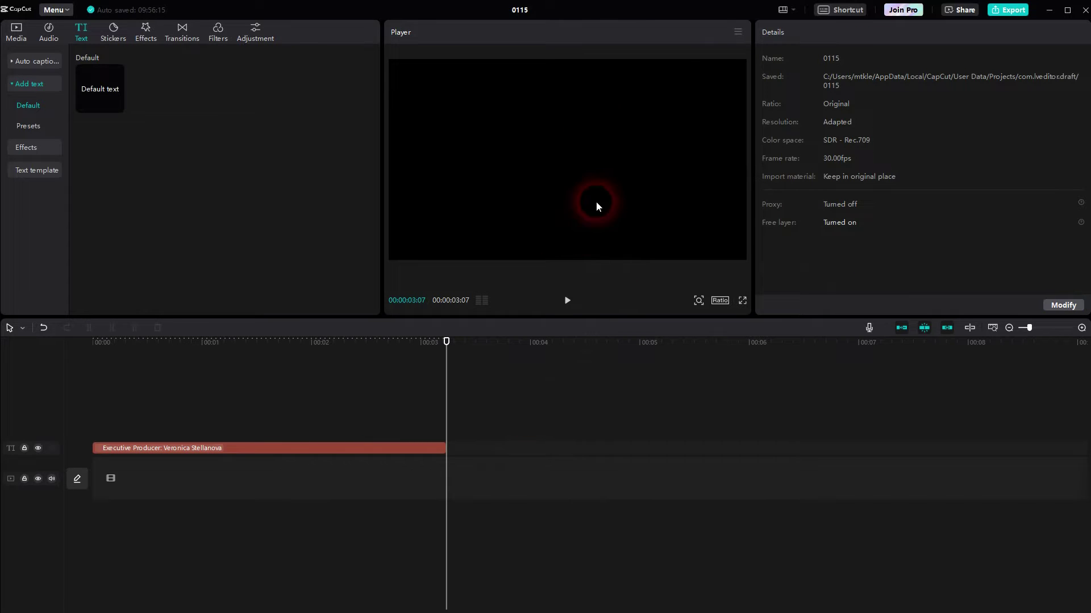
left_click_drag(450, 365, 268, 401)
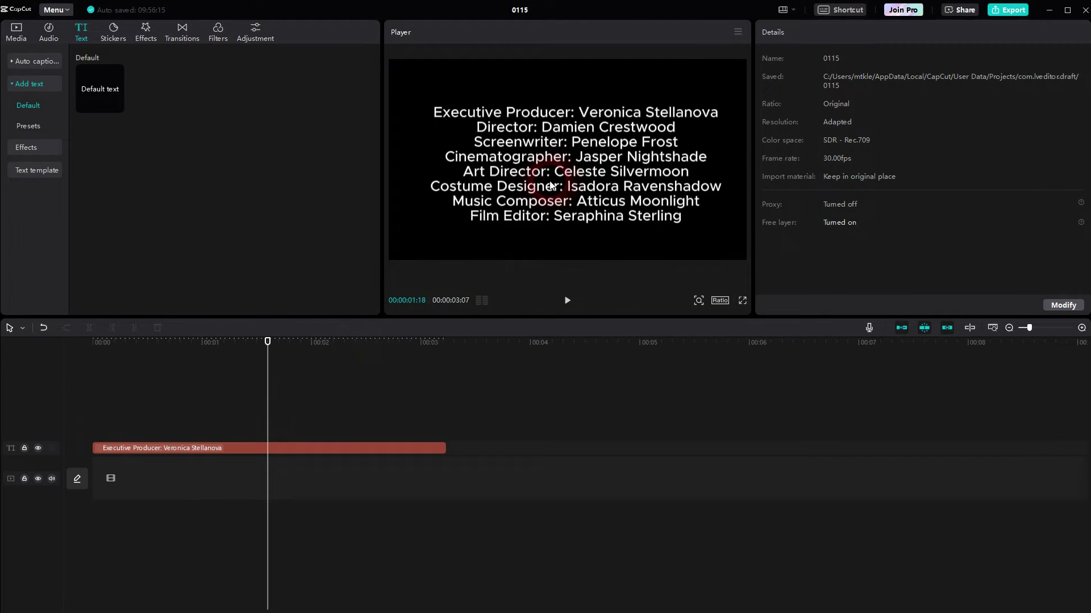
left_click(382, 448)
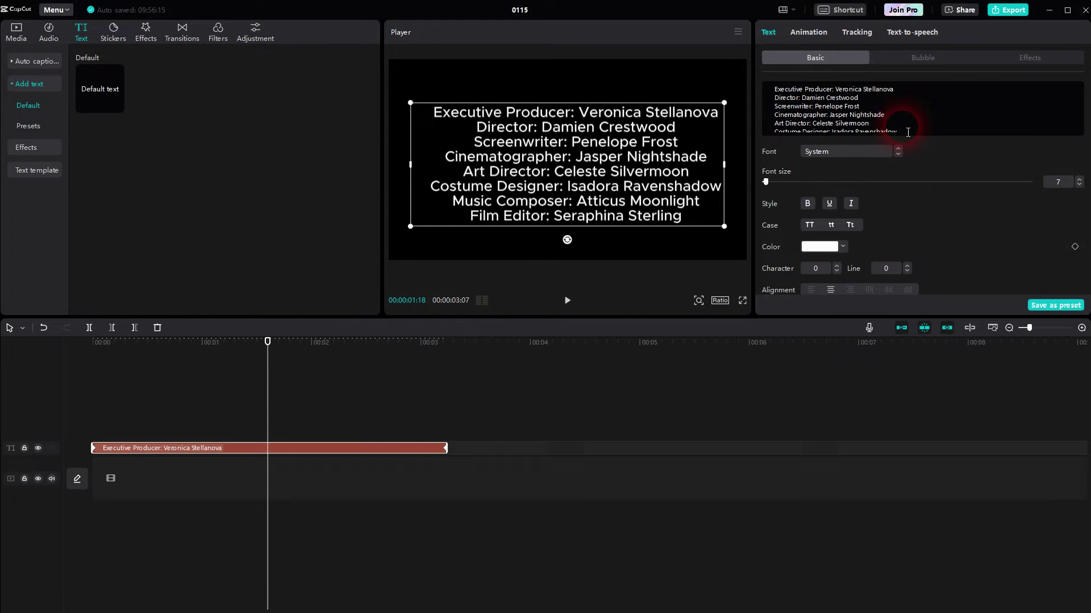
scroll(903, 135, "down", 2)
key("Return")
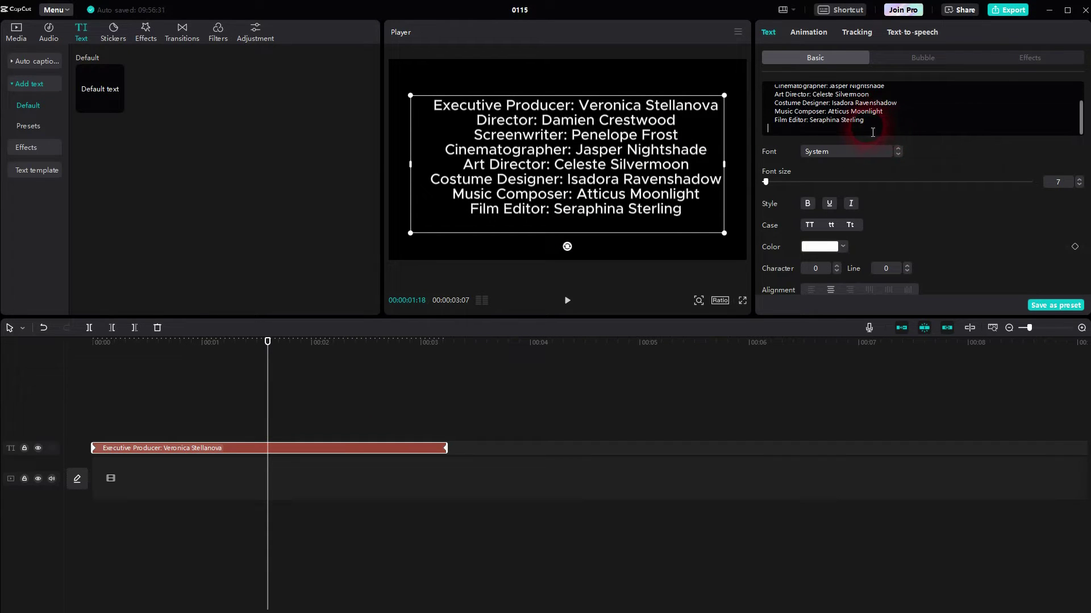
key("BackSpace")
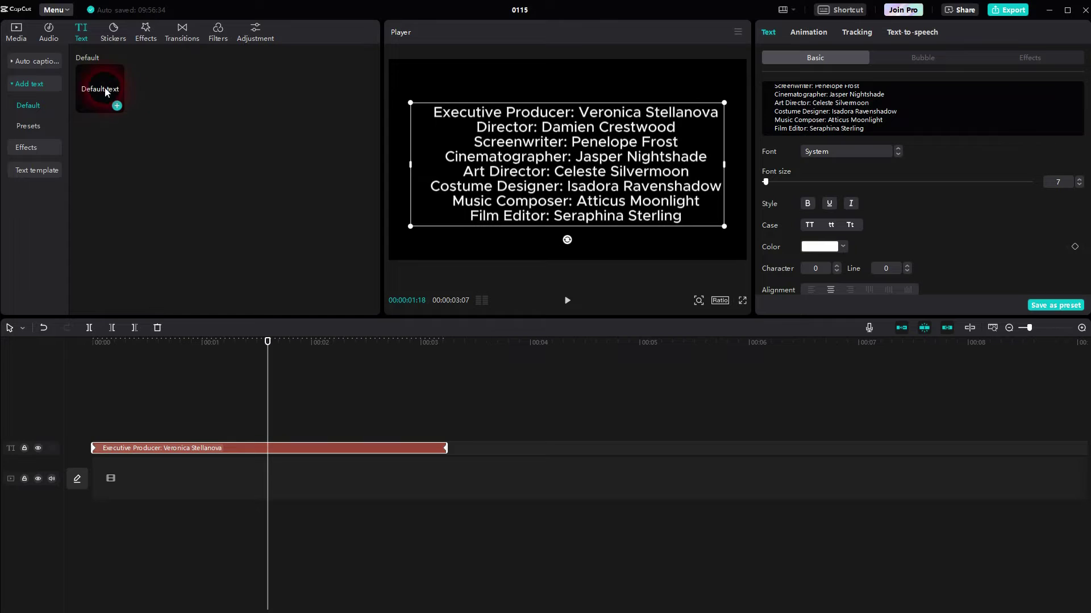
Add a second Default text clip after the first and paste the credits list into it.
left_click_drag(97, 90, 486, 446)
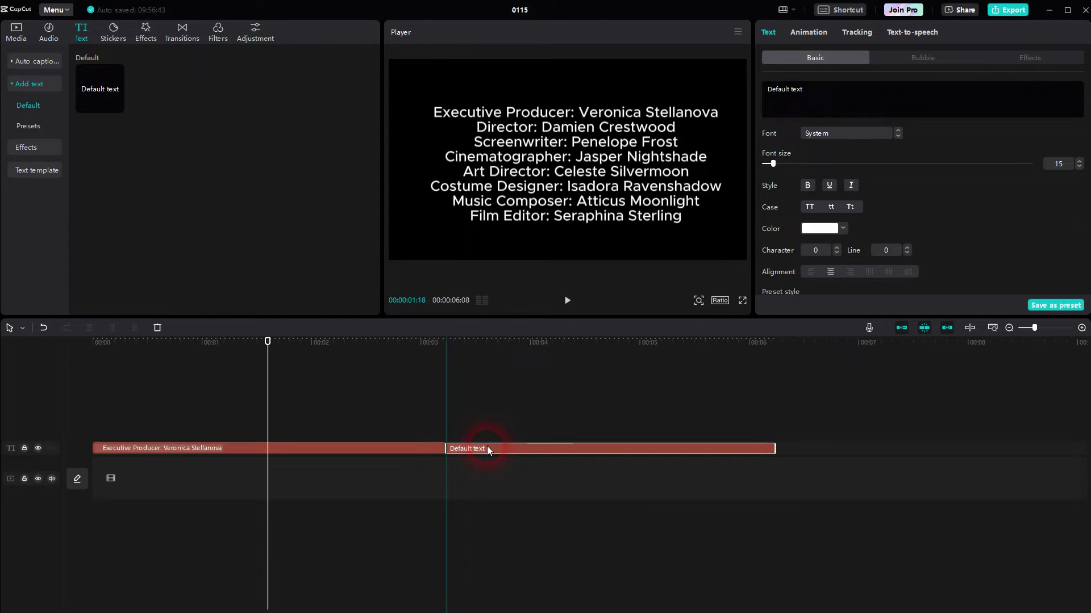
left_click_drag(271, 382, 500, 410)
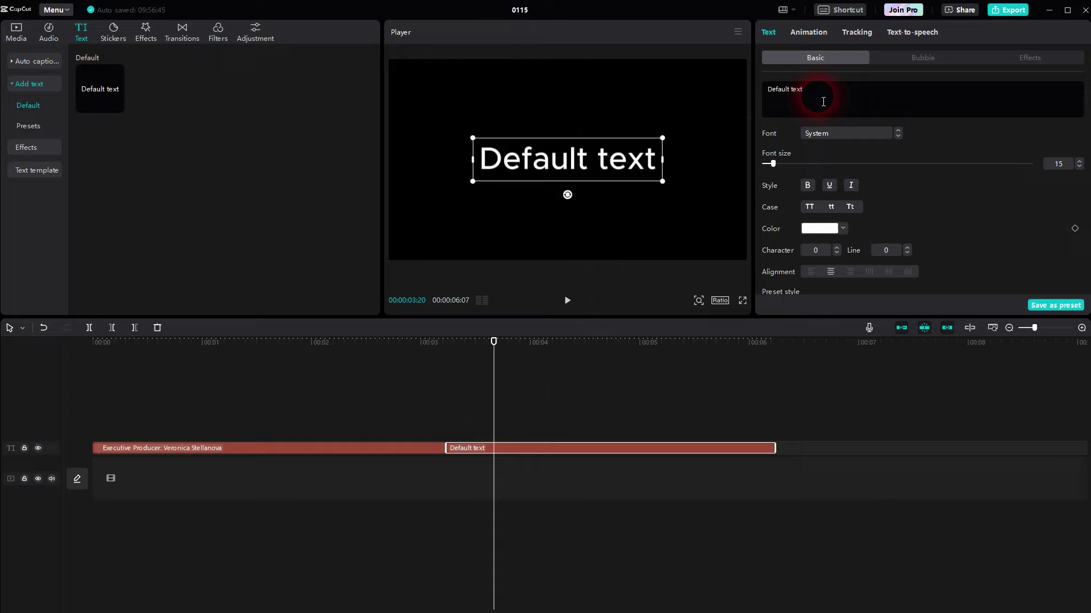
left_click_drag(811, 90, 762, 89)
key("ctrl+v")
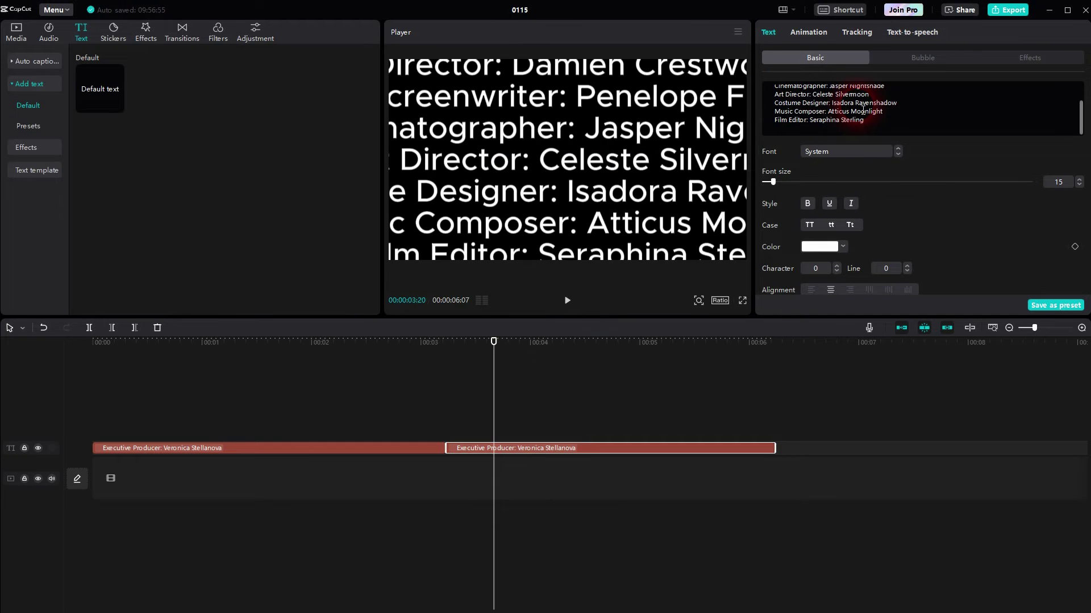
Shrink the second clip's font size to 7 and compare it with the first clip.
left_click(1079, 186)
left_click(1079, 186)
left_click(1079, 185)
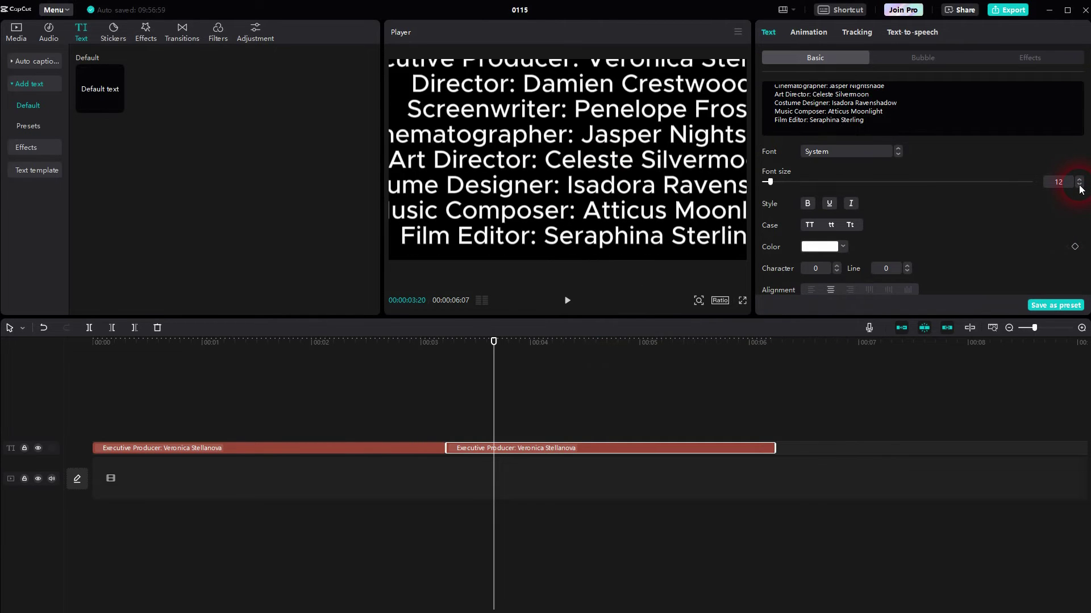
left_click(1080, 185)
left_click(1079, 186)
left_click(1080, 186)
left_click(1079, 186)
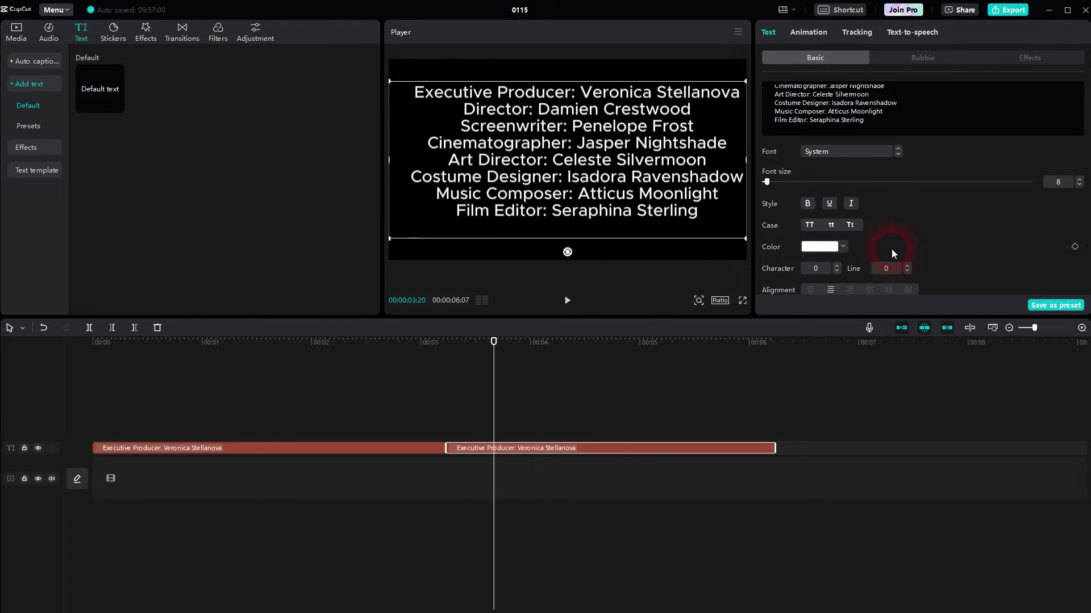
left_click(1079, 186)
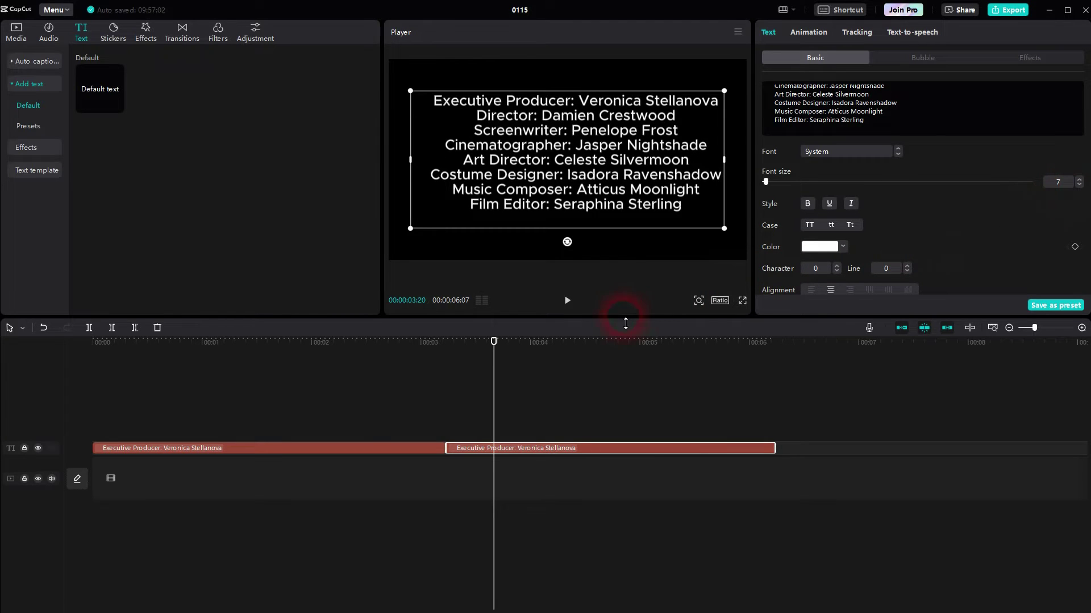
left_click(372, 447)
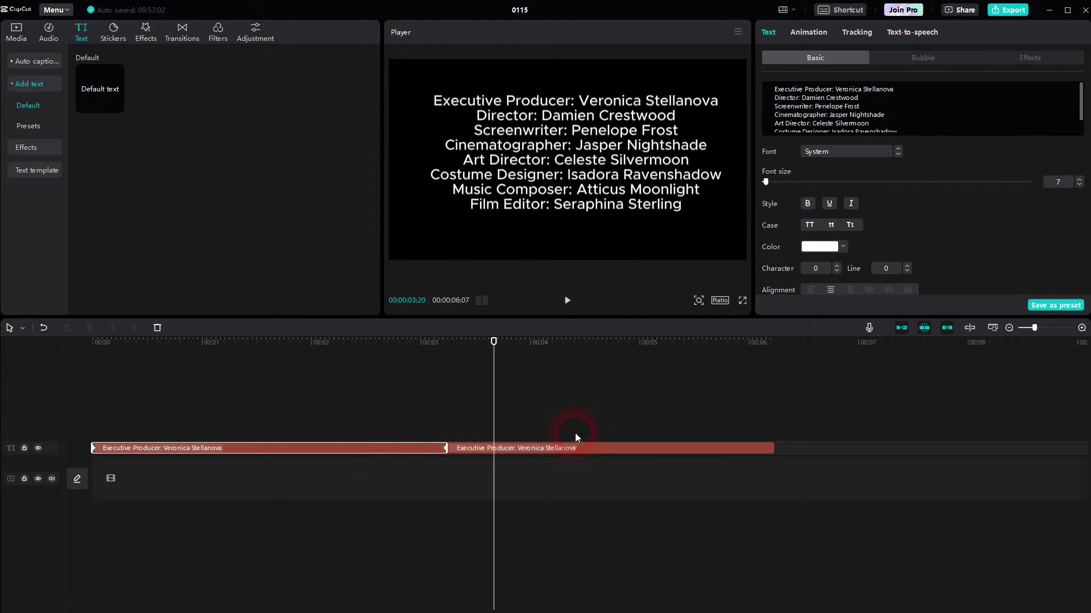
At the second clip's start, key the credits below the frame.
left_click(583, 449)
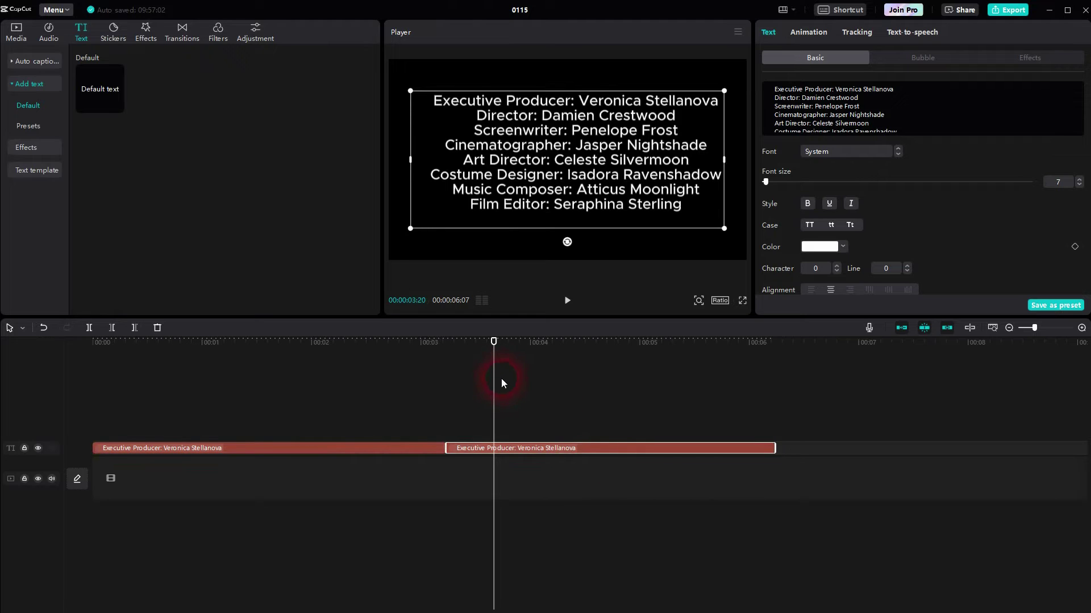
left_click_drag(501, 384, 446, 384)
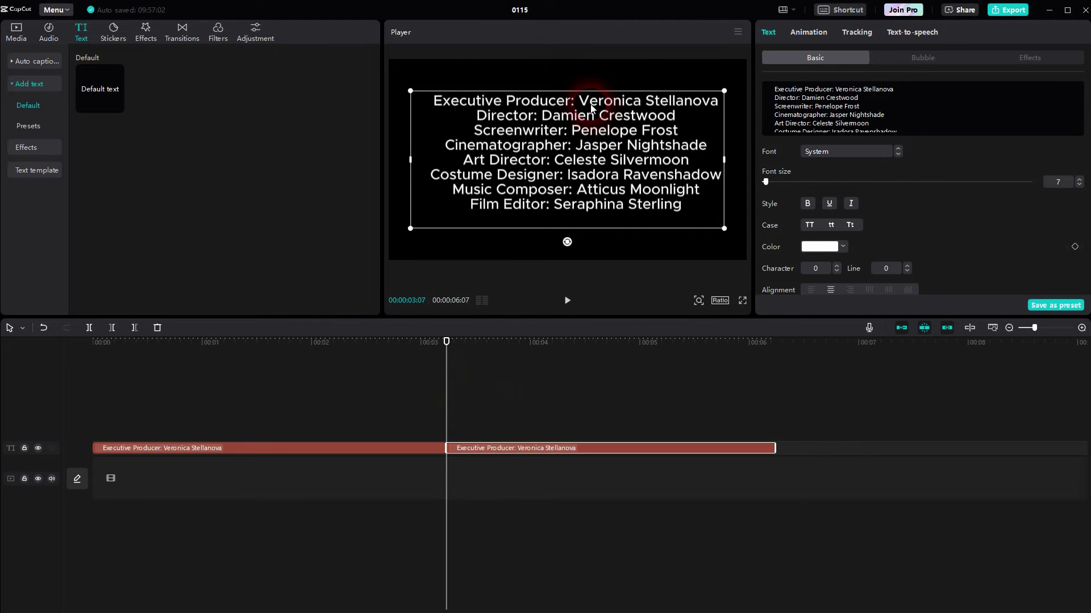
left_click_drag(588, 116, 602, 280)
scroll(1005, 221, "down", 10)
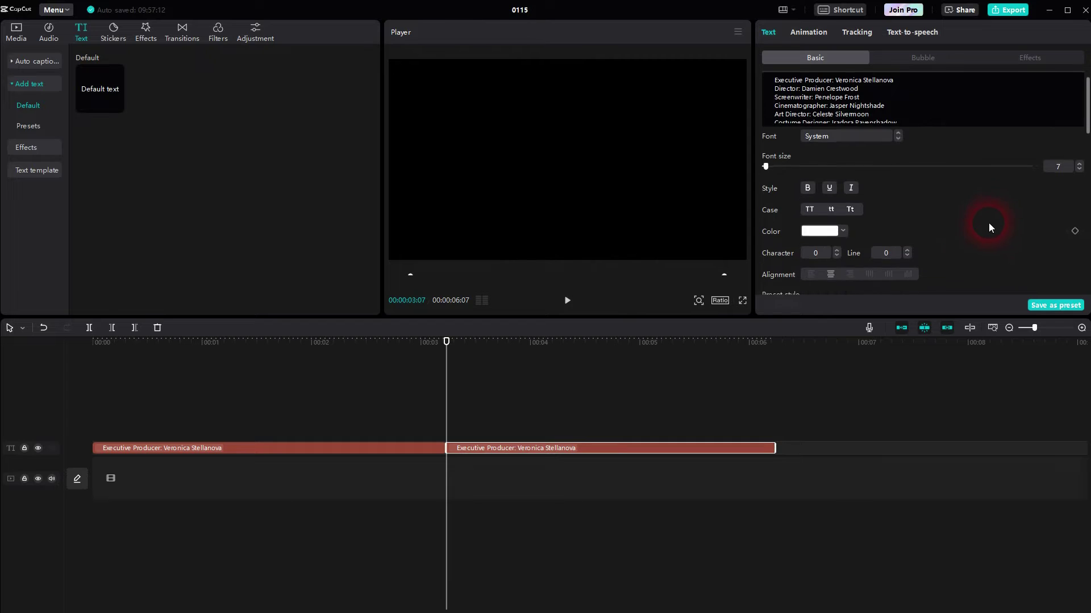
scroll(964, 209, "up", 1)
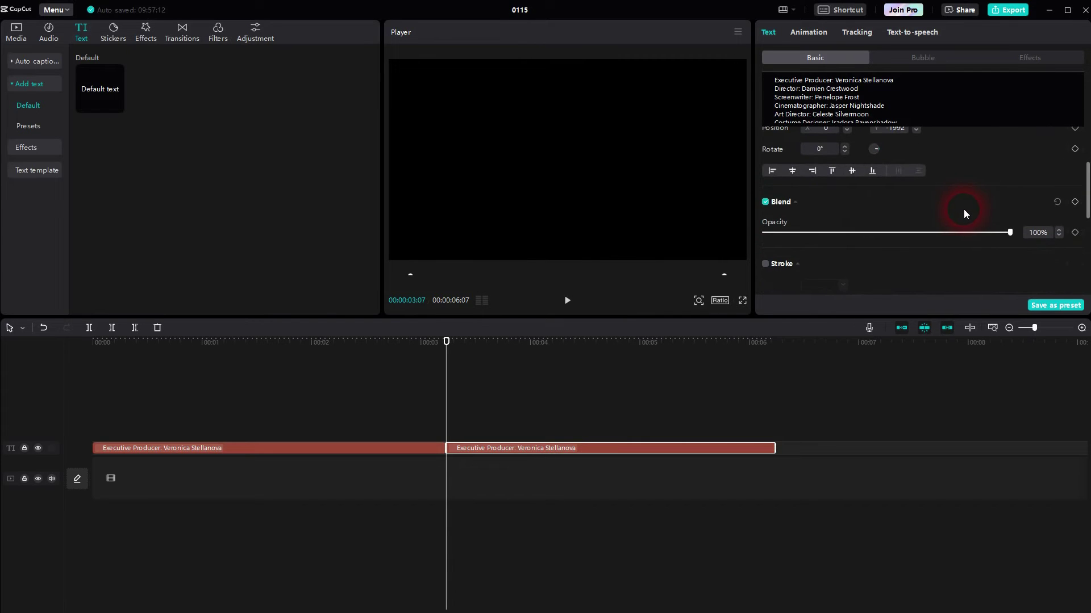
scroll(964, 209, "down", 1)
scroll(964, 209, "up", 1)
left_click(1074, 169)
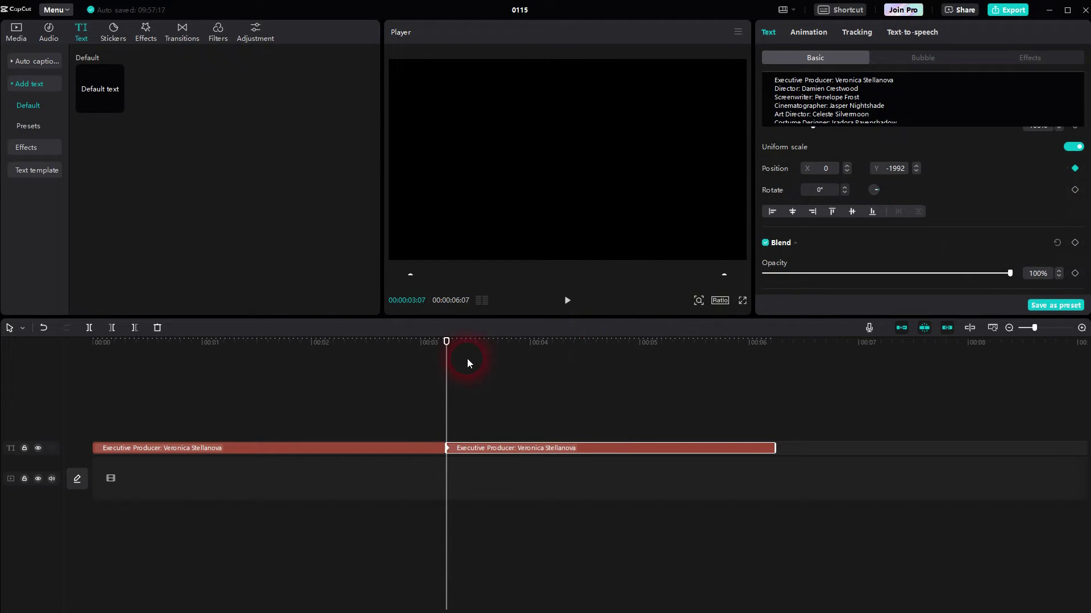
At the clip's 6:07 end, nudge the vertical position to add an end keyframe.
left_click_drag(451, 372, 782, 367)
left_click(575, 274)
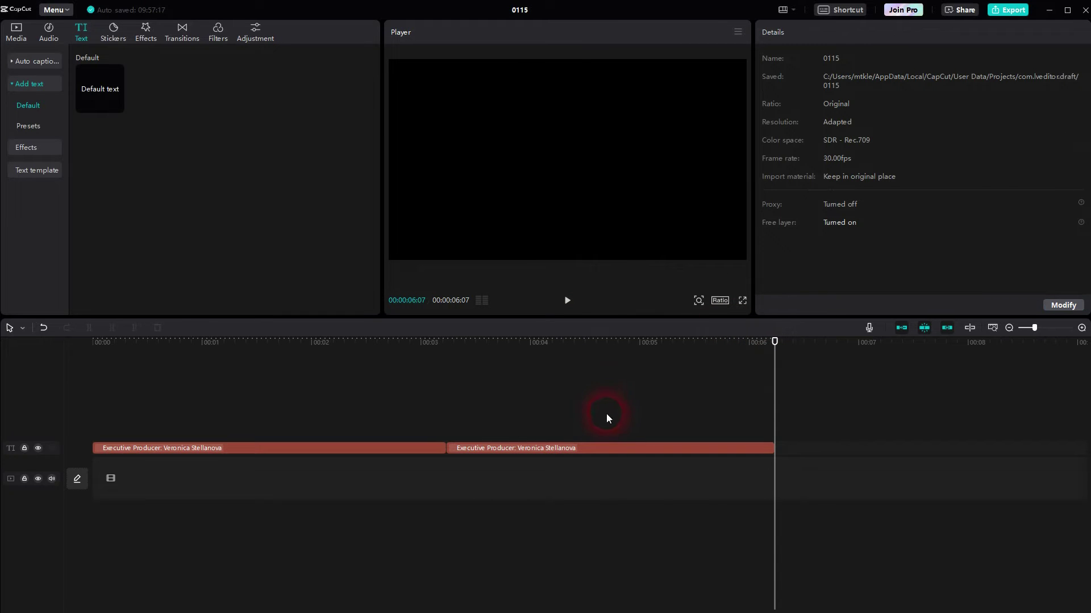
left_click(602, 447)
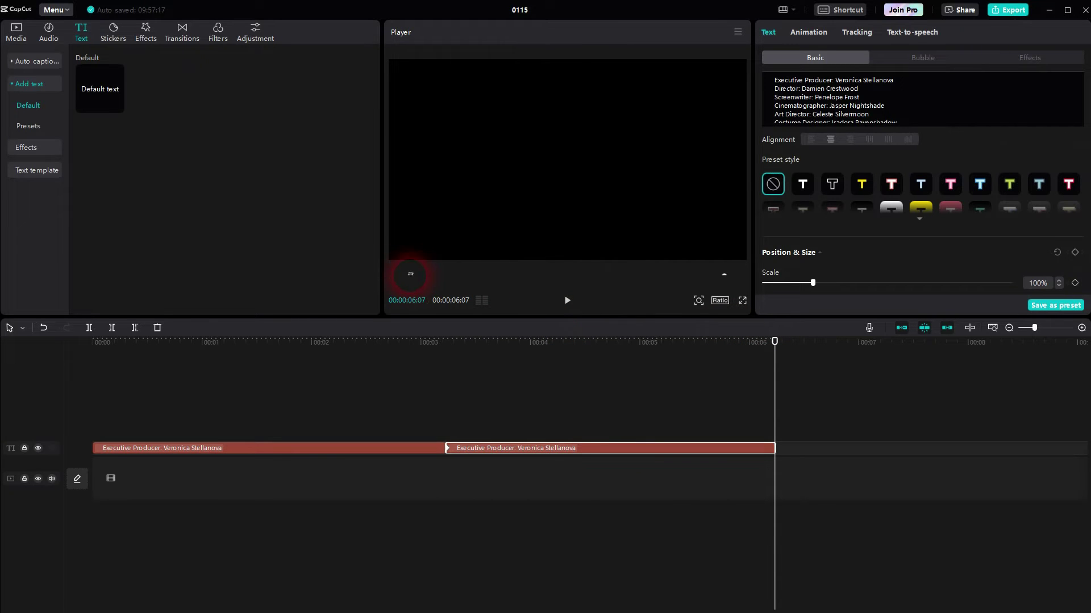
left_click(928, 258)
scroll(929, 230, "up", 5)
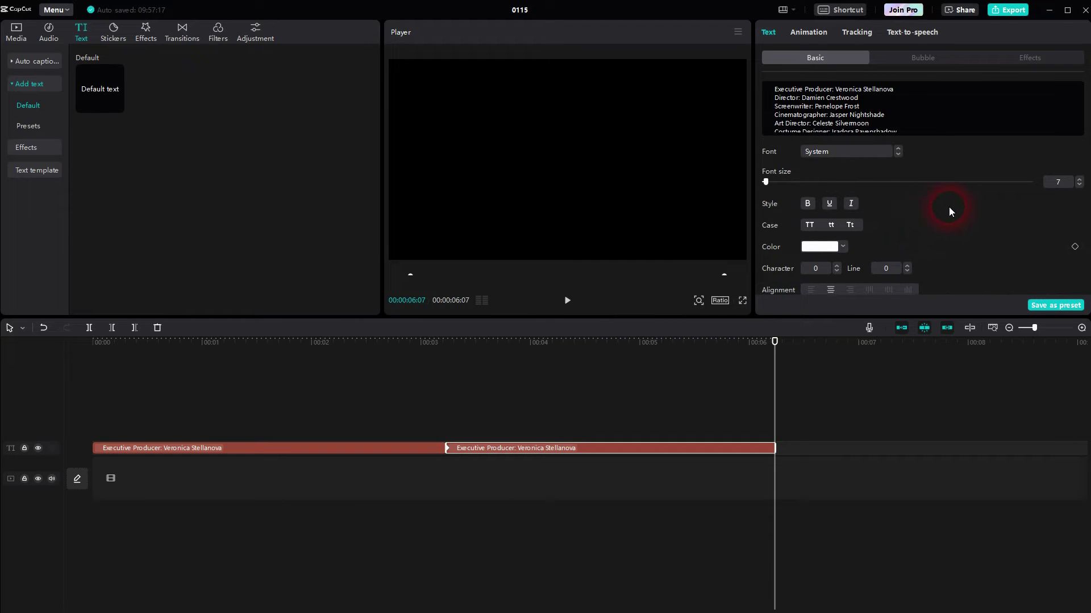
scroll(948, 206, "down", 8)
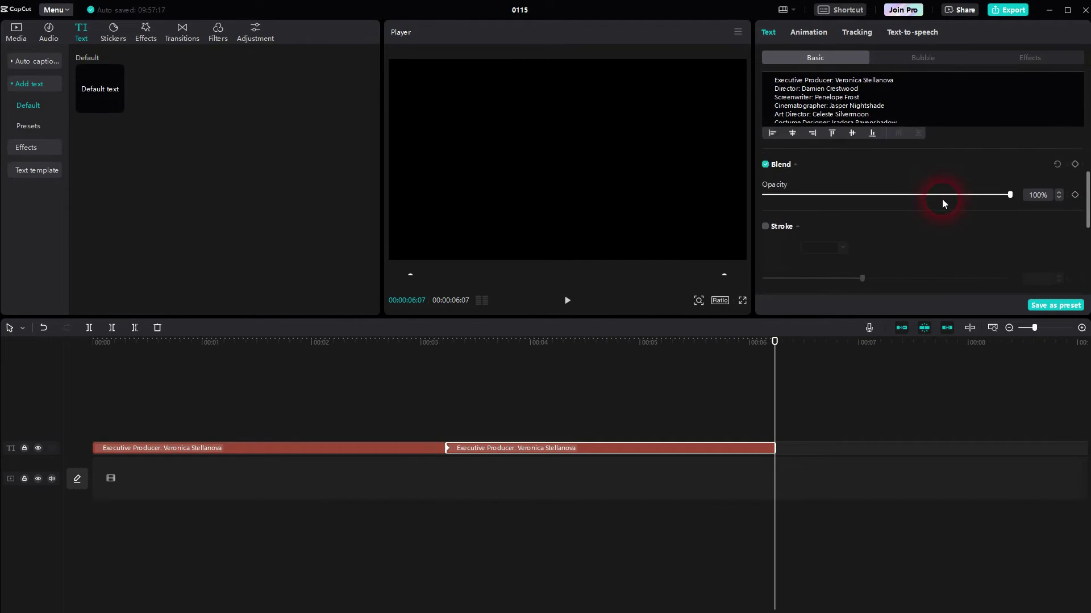
scroll(942, 200, "up", 4)
scroll(943, 200, "down", 2)
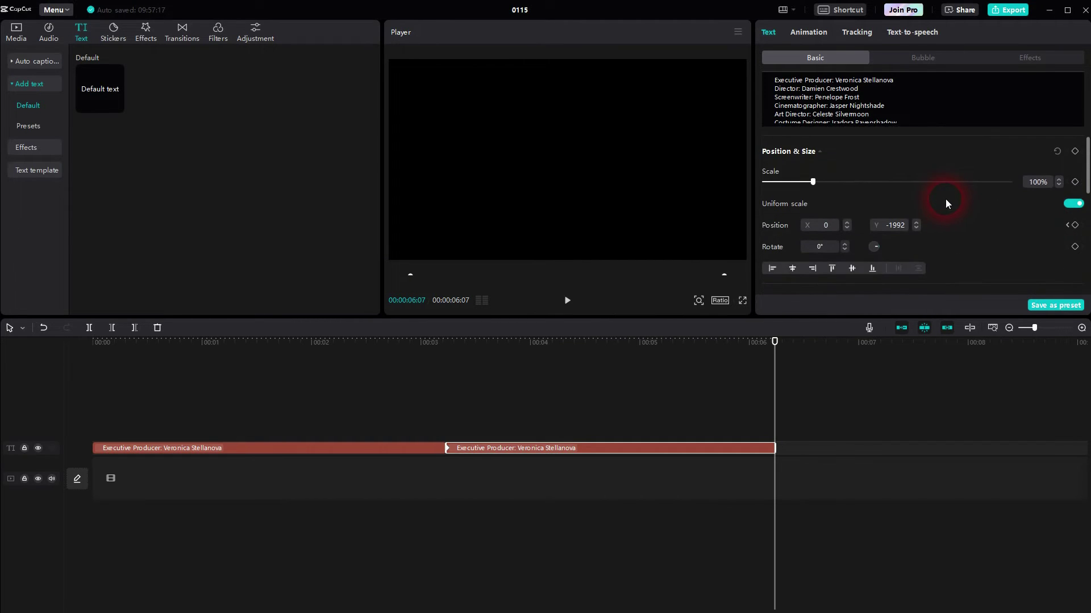
left_click(915, 222)
left_click(916, 223)
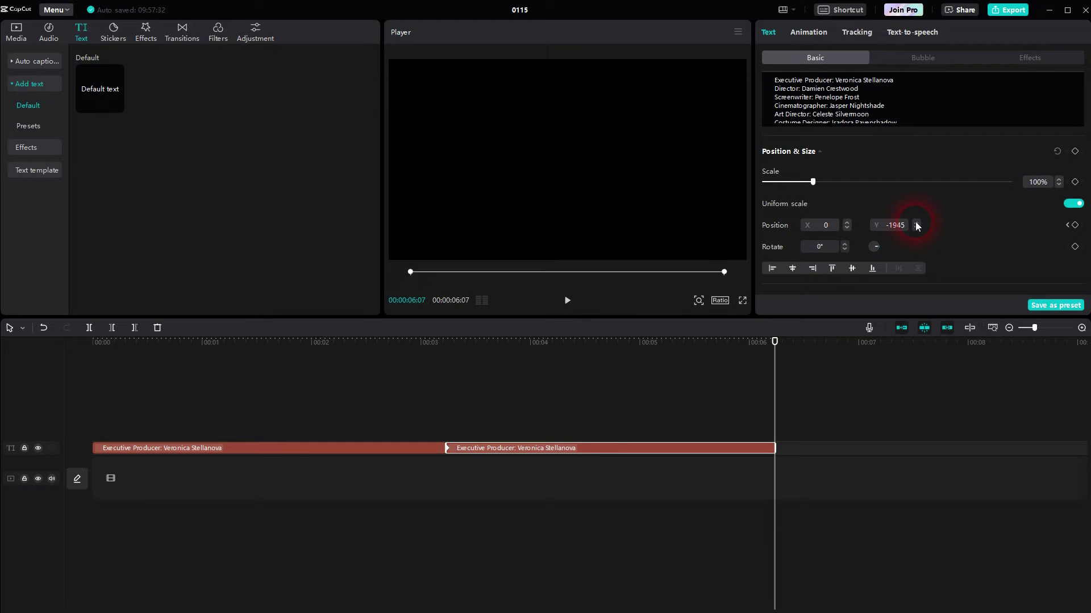
left_click(915, 223)
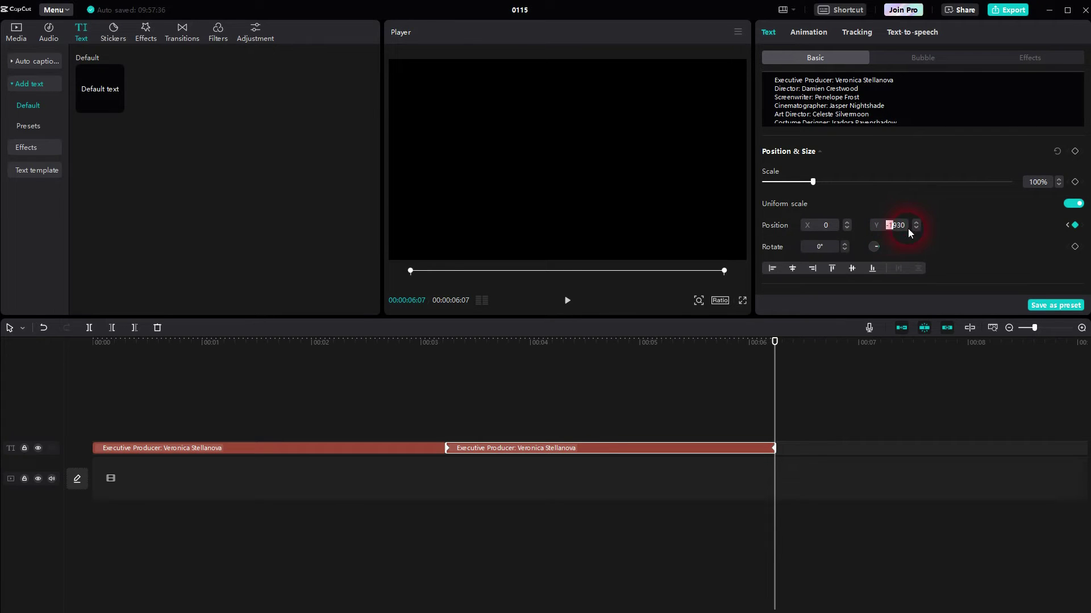
Set Y to 0 and drag the credits above the top of the frame.
type("0")
key("Return")
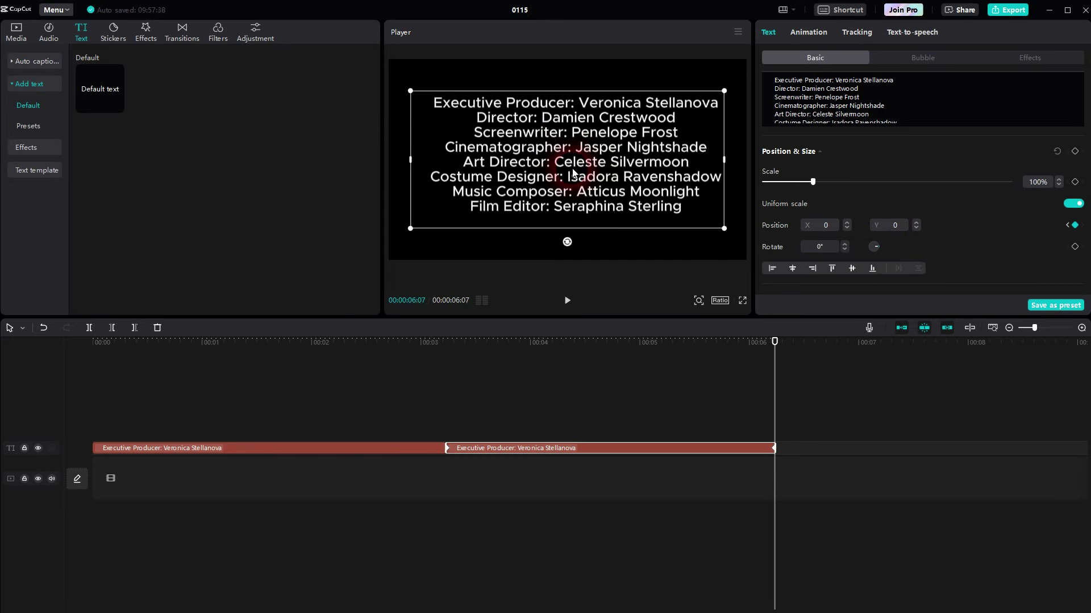
left_click_drag(574, 185, 575, 12)
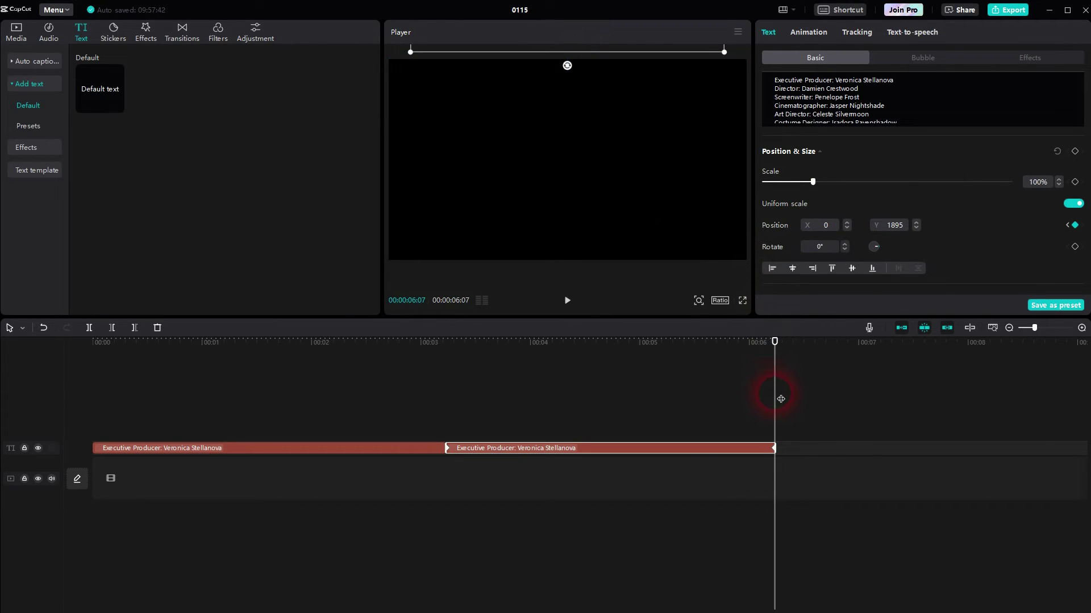
left_click_drag(781, 399, 61, 438)
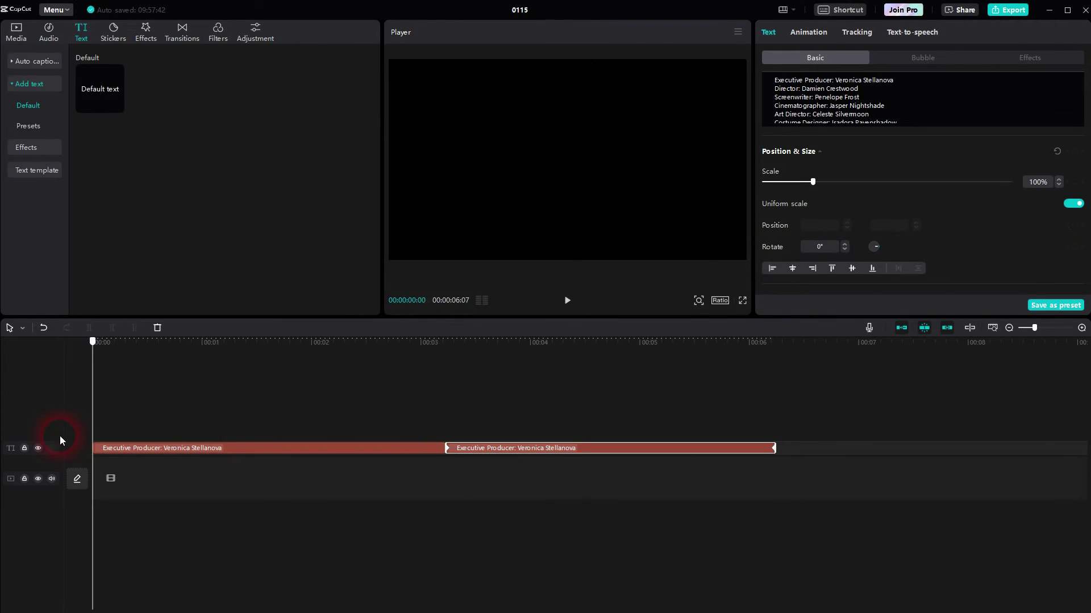
Play and scrub the timeline to check the credits scroll.
left_click(570, 301)
left_click(588, 406)
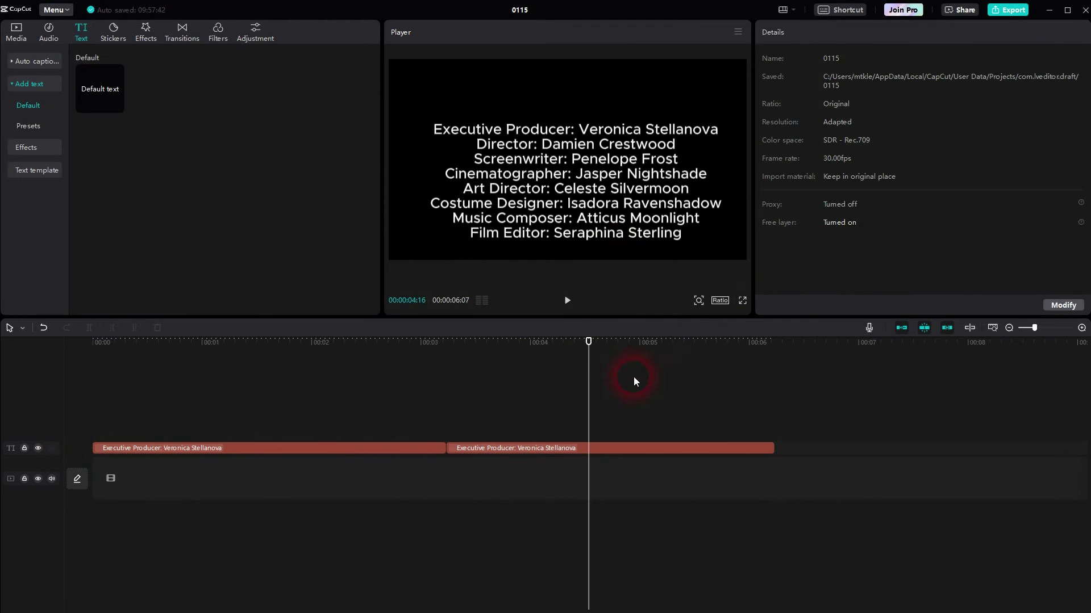
left_click_drag(587, 391, 309, 445)
Move the second clip onto a track above, preview it, and marquee-select both text clips.
left_click_drag(483, 452, 340, 436)
left_click_drag(311, 373, 180, 378)
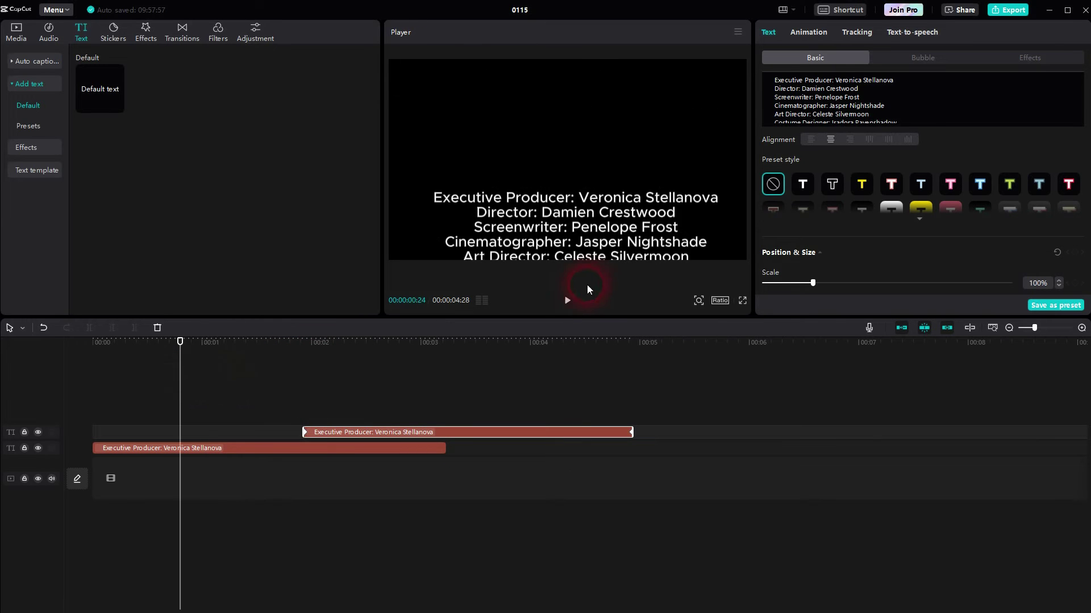
left_click(567, 301)
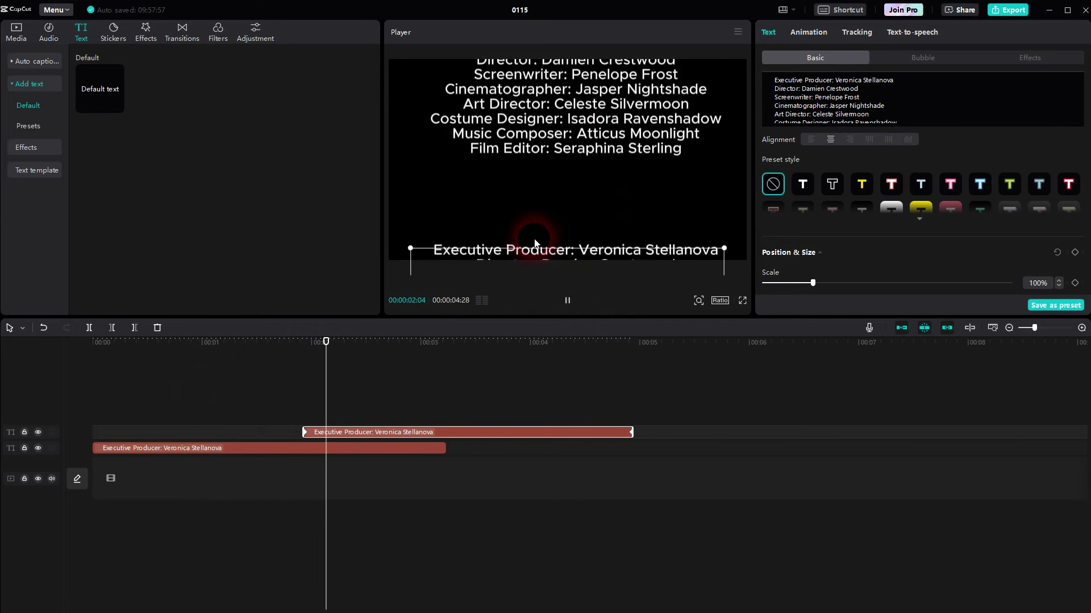
left_click(547, 230)
left_click(700, 407)
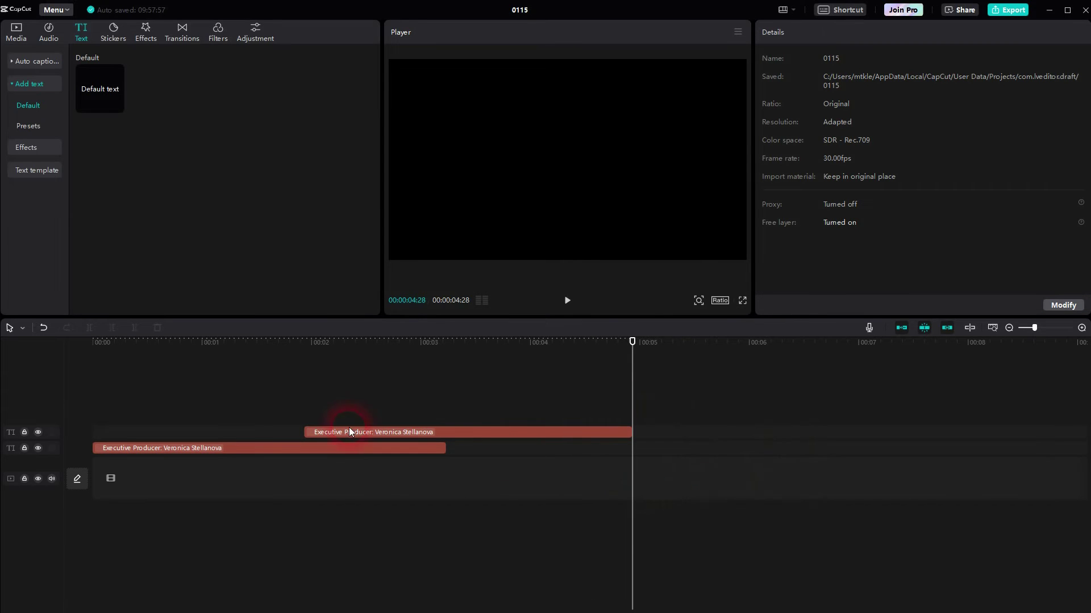
left_click_drag(227, 396, 407, 488)
Delete both text clips, then start and cancel a new image in GIMP.
key("Delete")
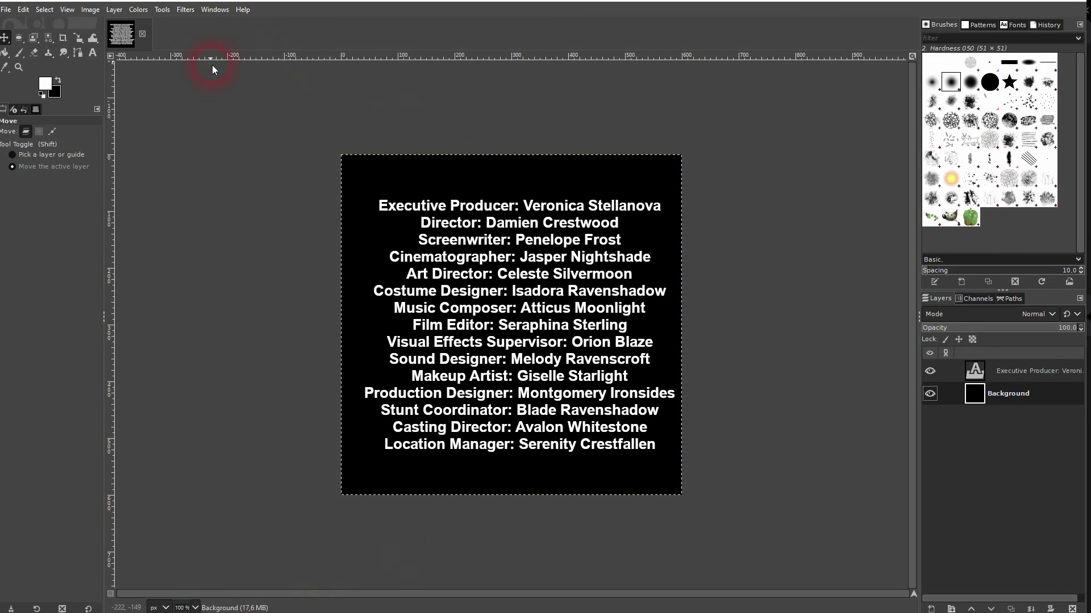
left_click(22, 9)
left_click(18, 27)
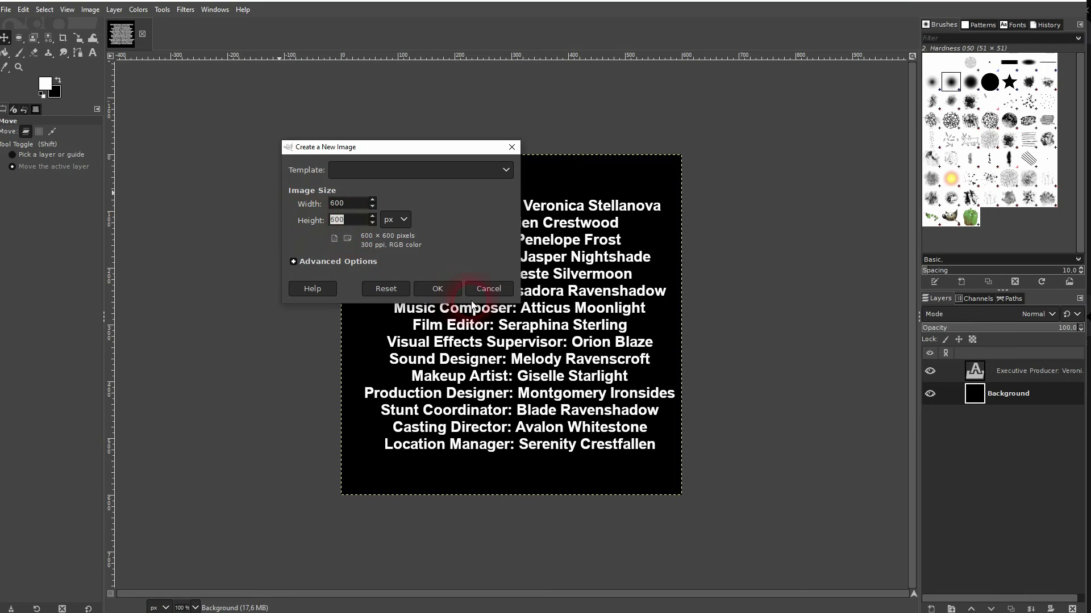
left_click(488, 288)
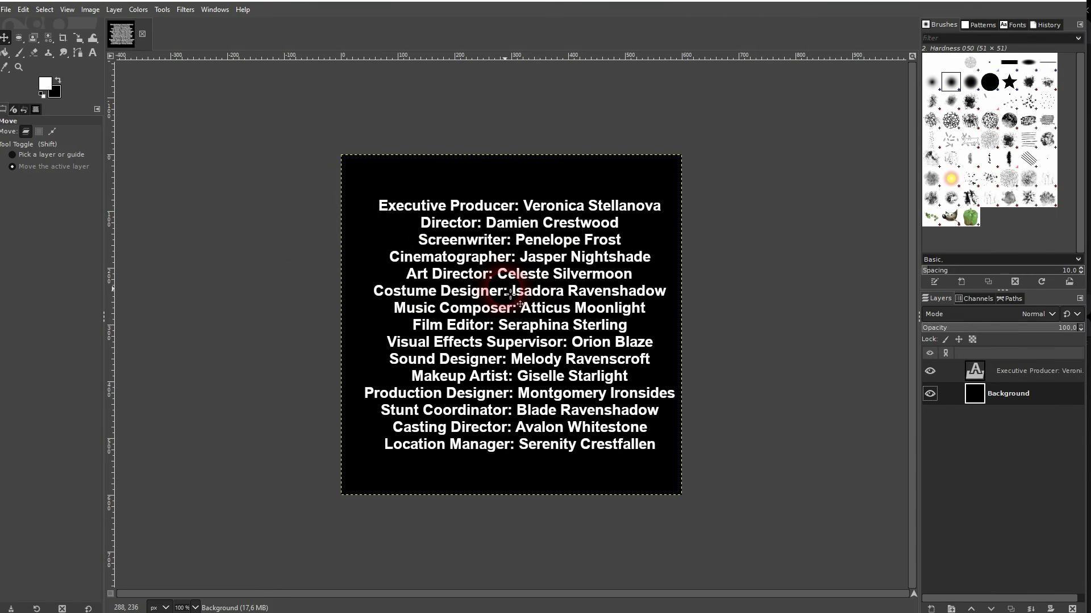
Hide the existing credits layer and paste the credits into a new text box.
left_click(1037, 374)
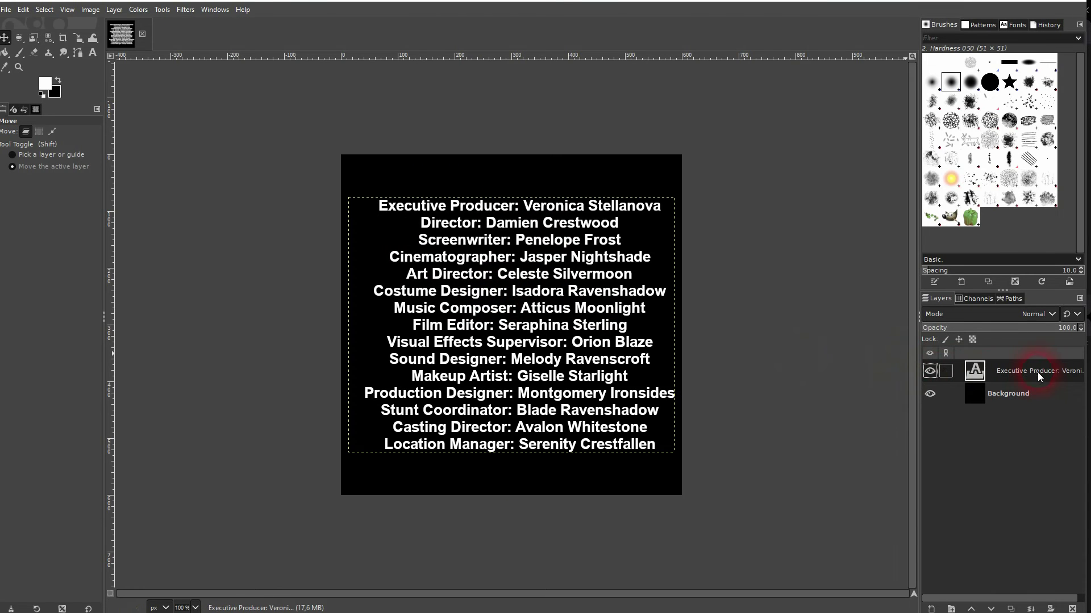
left_click(929, 371)
left_click(92, 53)
left_click(367, 170)
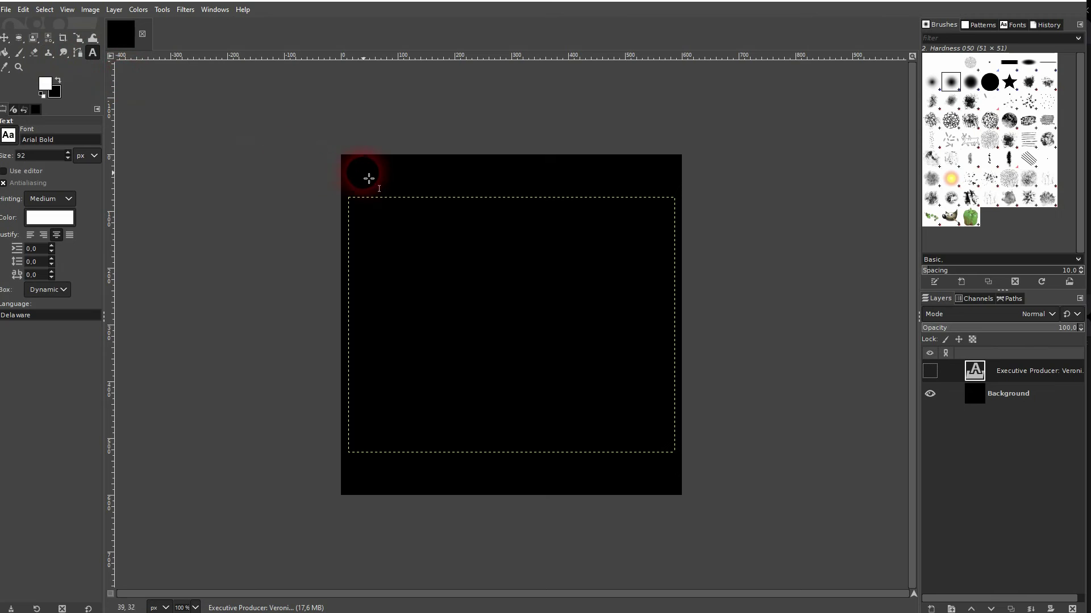
left_click(493, 227)
key("ctrl+v")
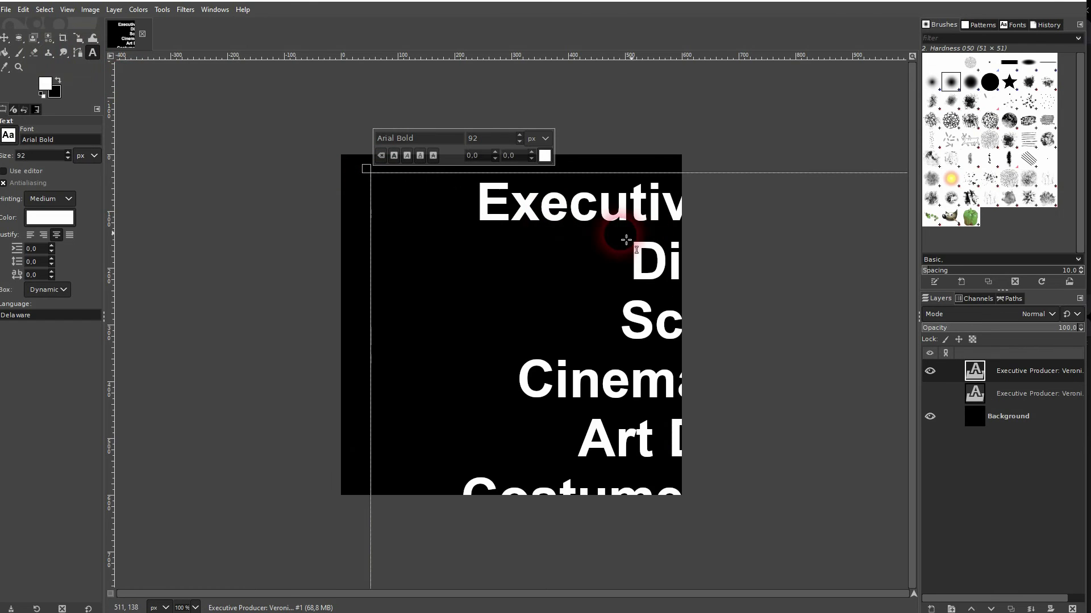
Set the new credits text to 26 px and nudge it down and left.
left_click(520, 142)
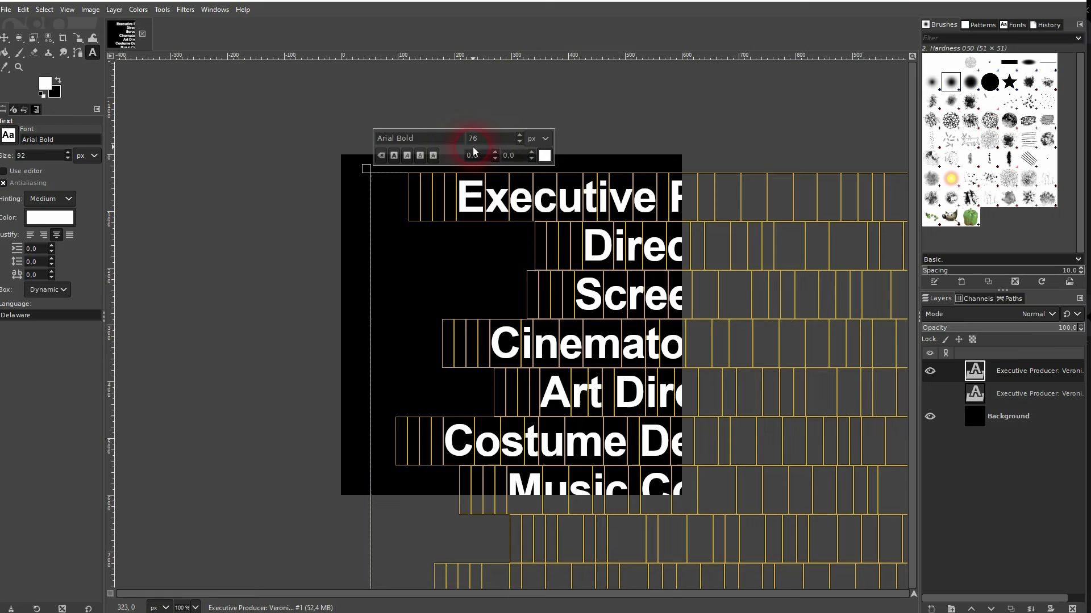
type("30")
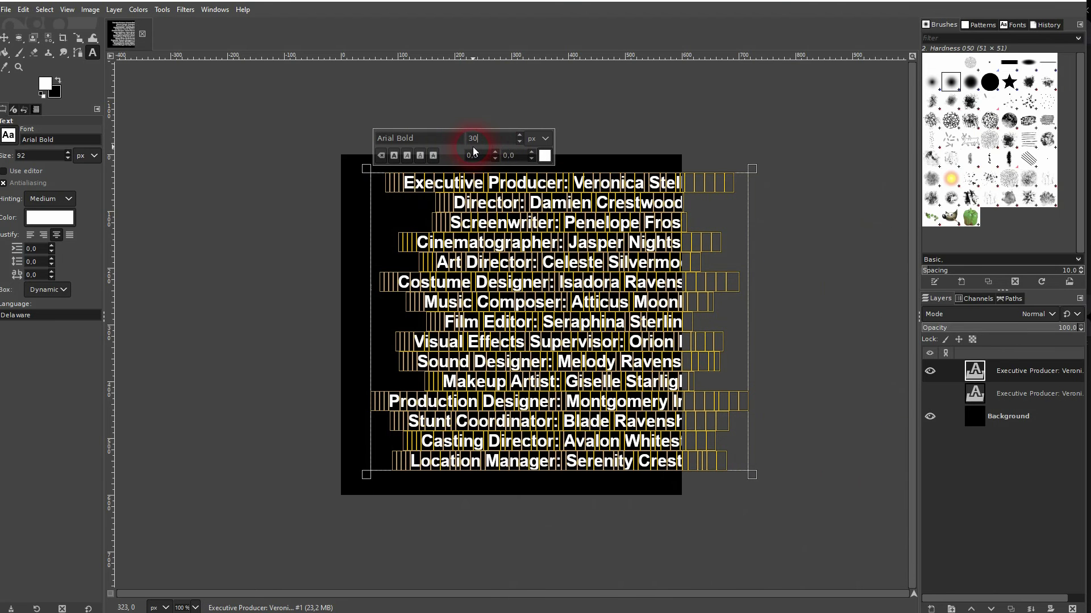
left_click(519, 141)
left_click(519, 140)
left_click(520, 141)
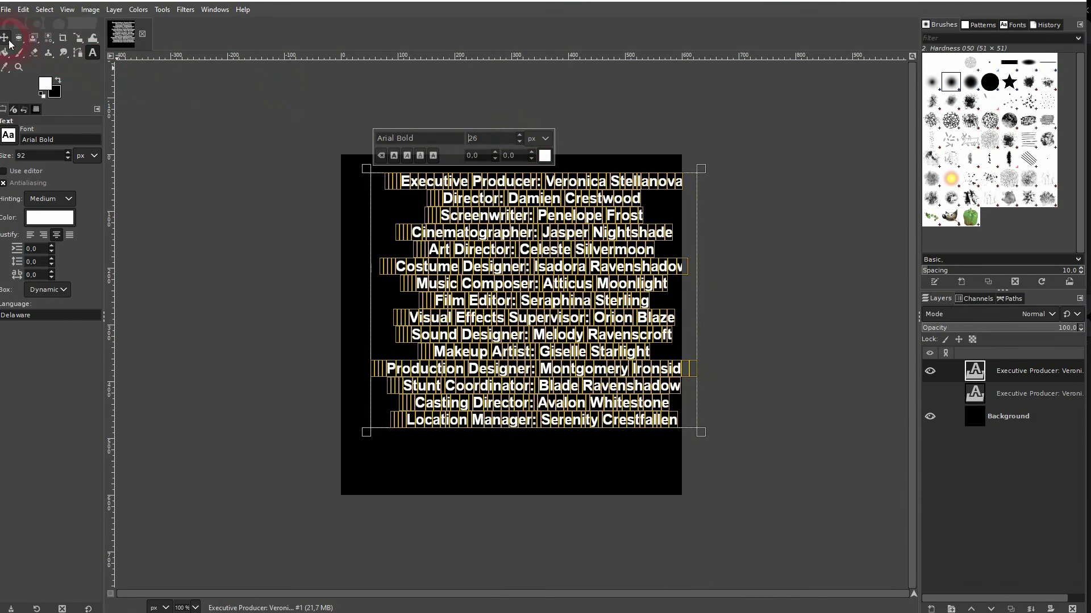
key("m")
left_click_drag(561, 285, 539, 300)
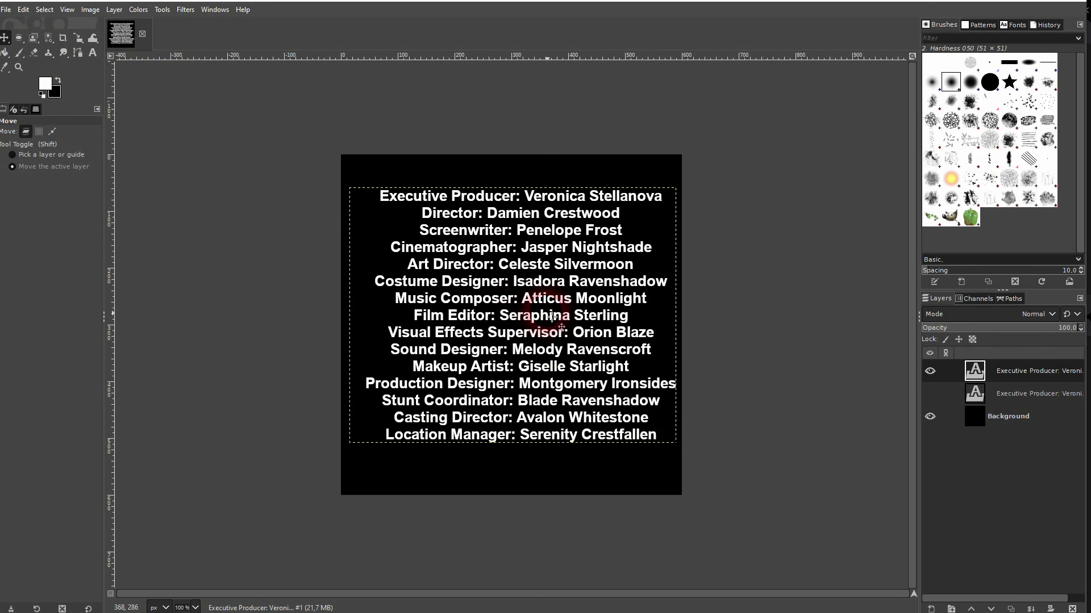
Hide the new text layer, show the original credits layer, and check the File menu.
left_click(930, 371)
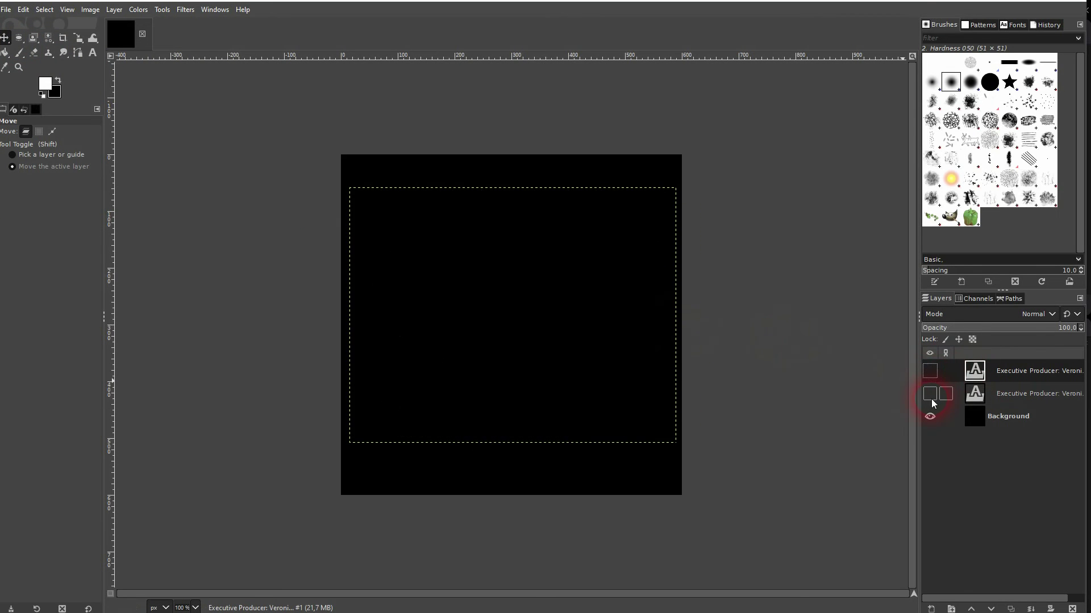
left_click(930, 394)
left_click(6, 10)
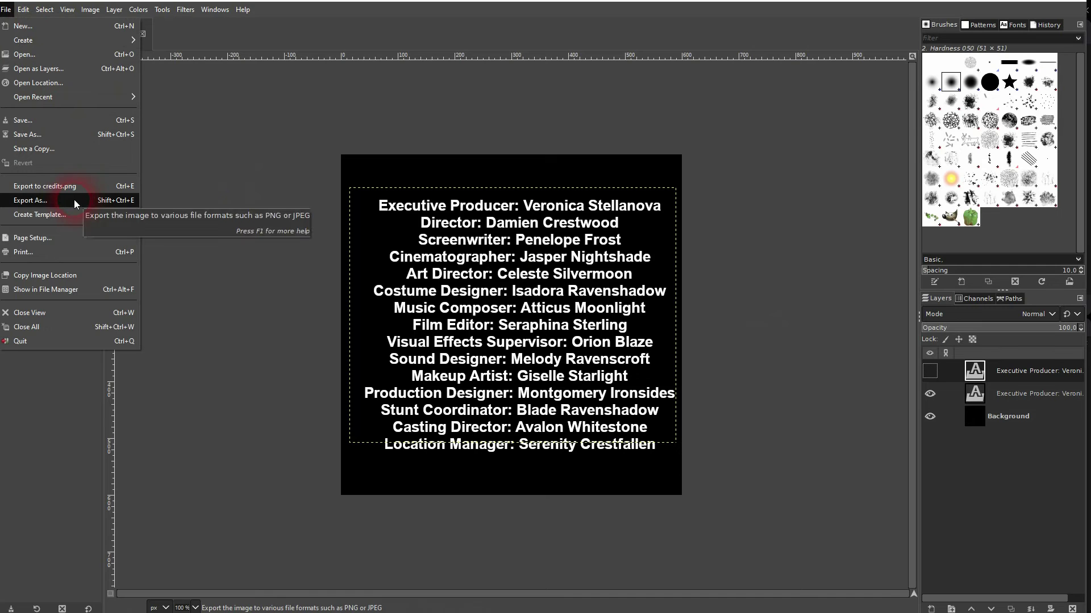
left_click(275, 293)
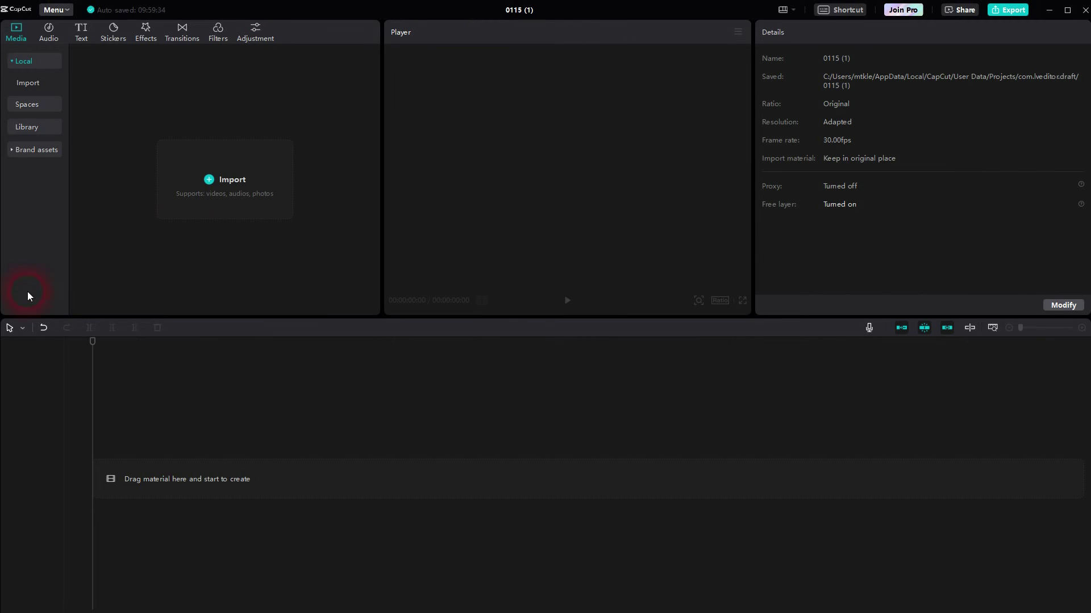
Import credits.png, add it as a 5-second timeline clip, and drag it below the frame.
left_click_drag(27, 291, 230, 160)
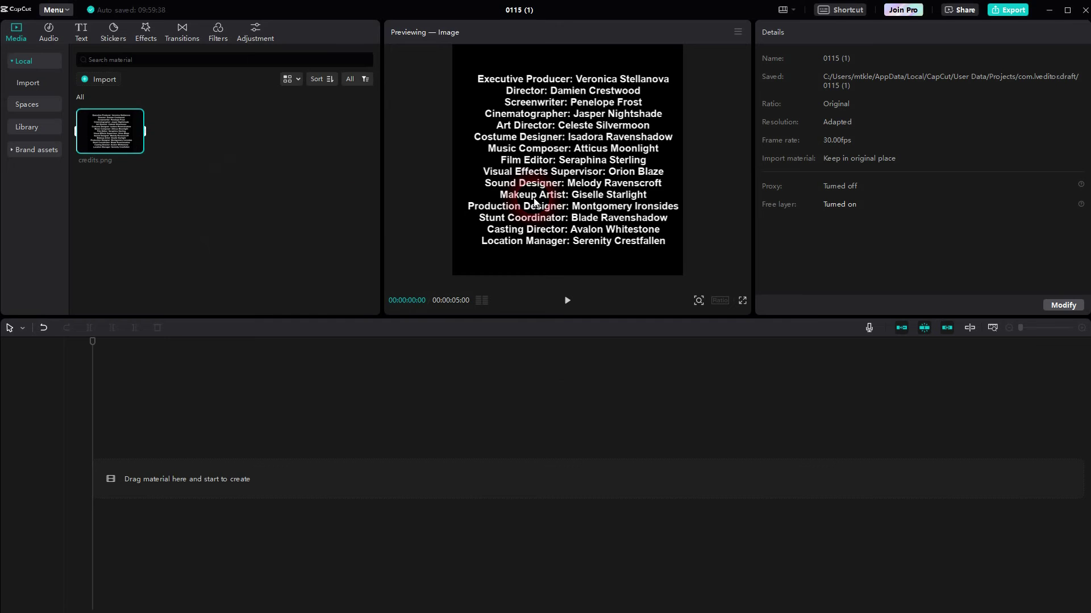
left_click(136, 146)
left_click(248, 463)
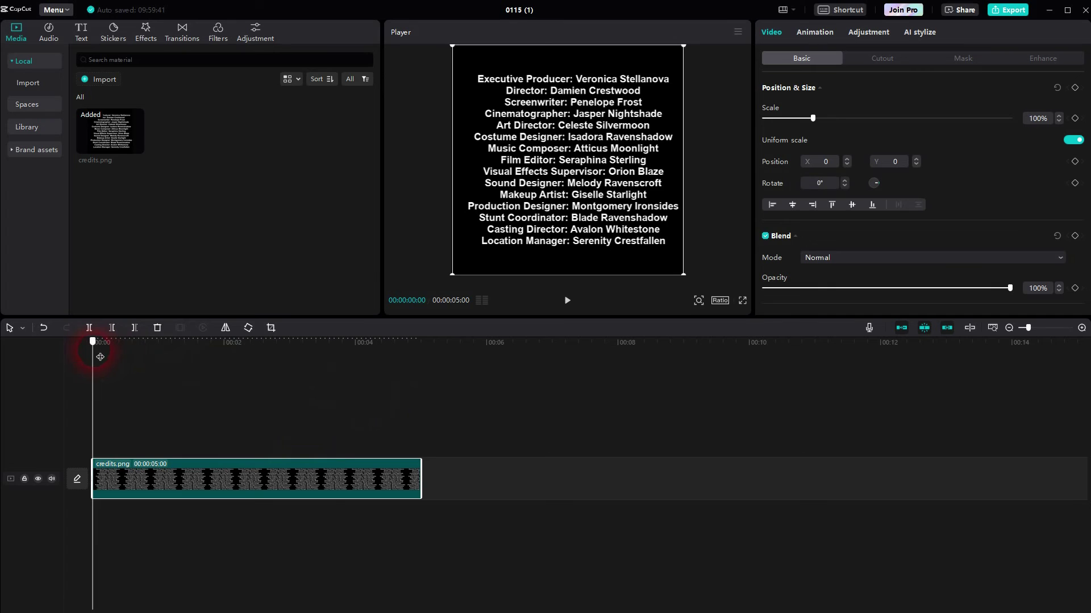
left_click_drag(100, 357, 66, 418)
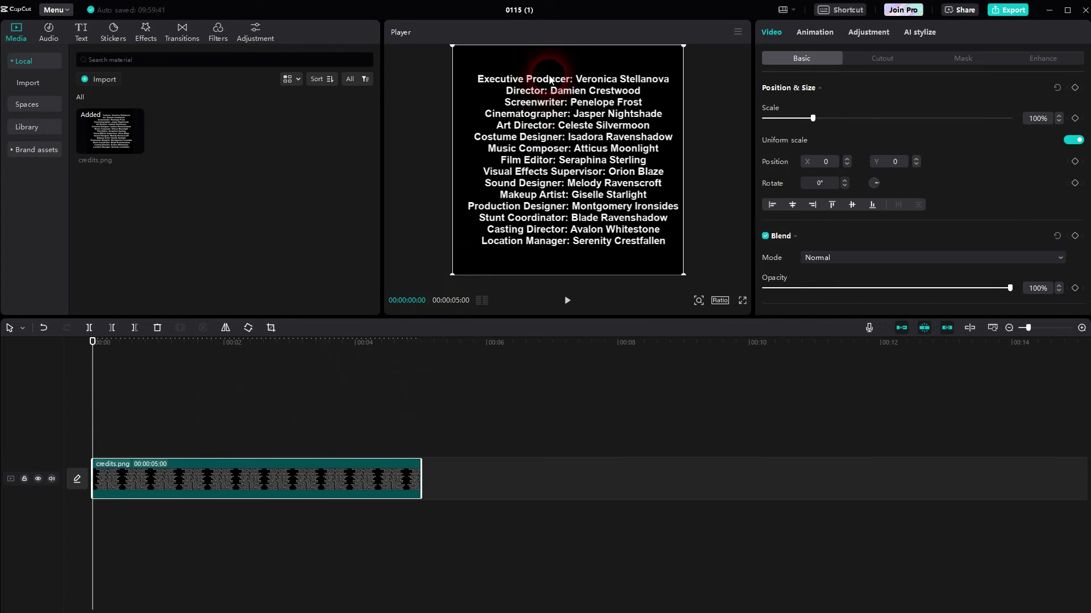
left_click_drag(548, 87, 550, 312)
Key the credits image below the frame at 0:00 and above it with Y 0 at 5:00.
left_click(893, 205)
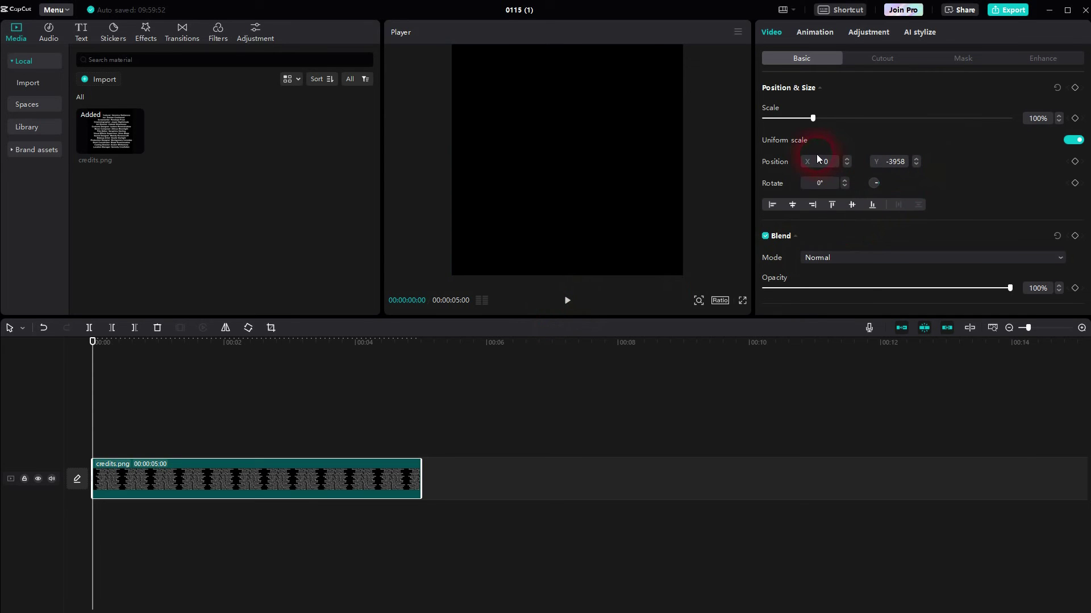
left_click(1074, 163)
left_click_drag(99, 375, 436, 416)
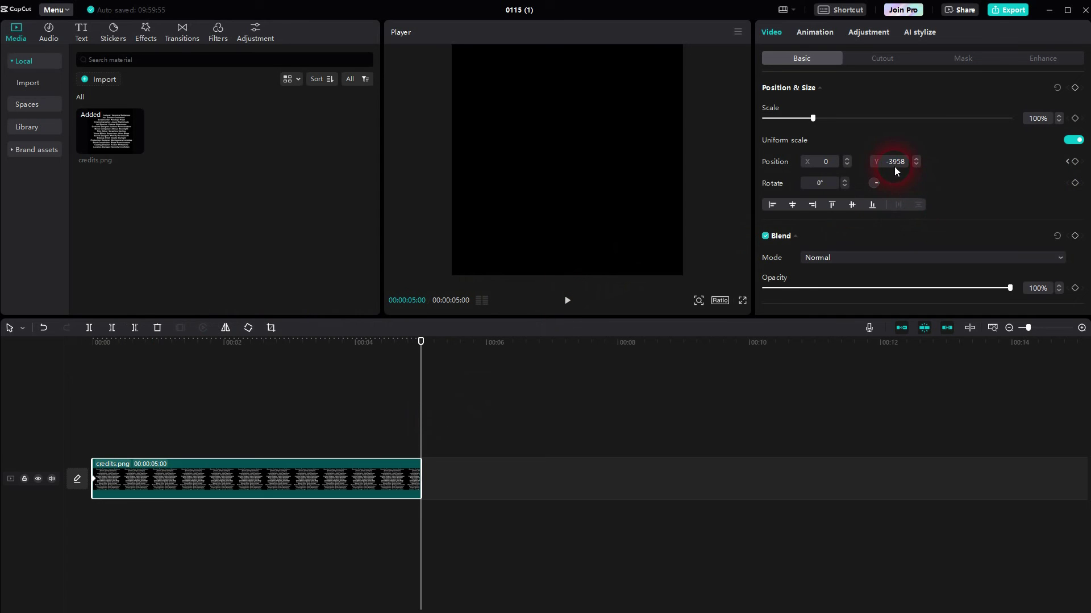
type("0")
key("Return")
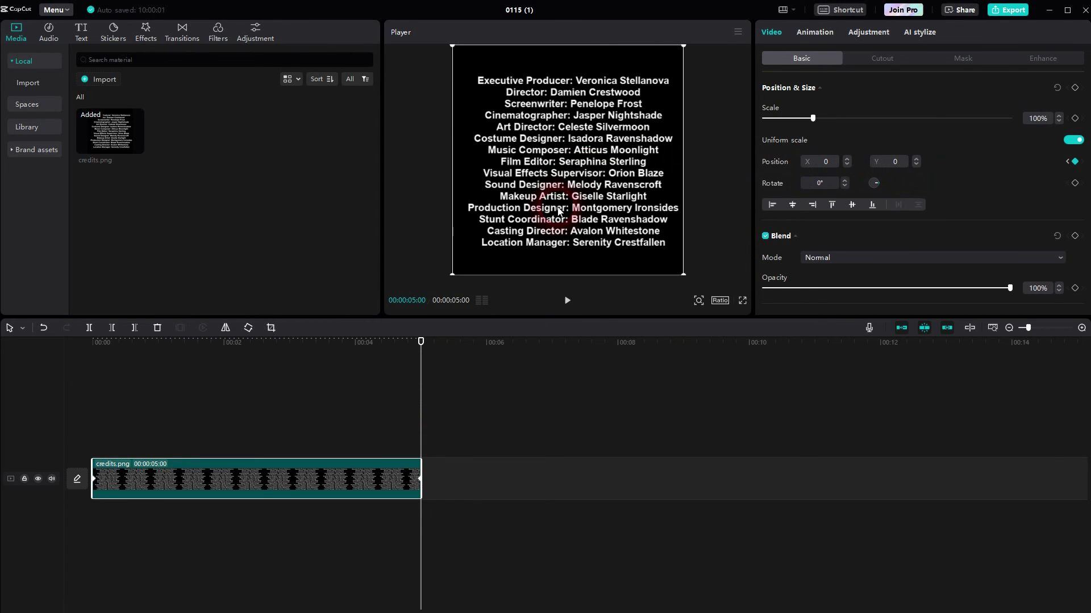
left_click_drag(545, 250, 567, 25)
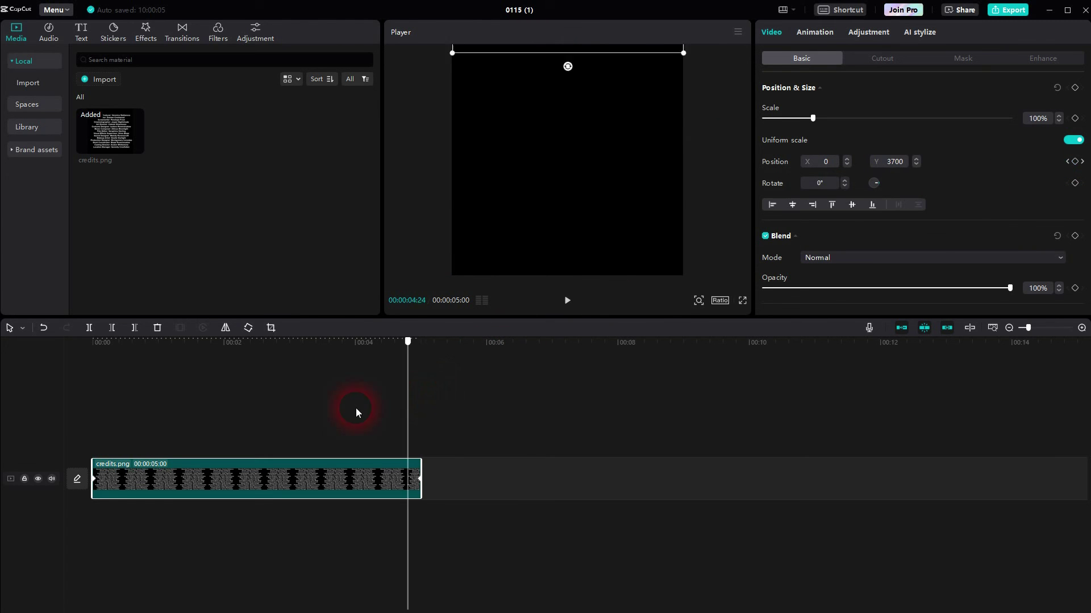
Play the scrolling credits from the start and stop playback.
key("Home")
left_click(566, 300)
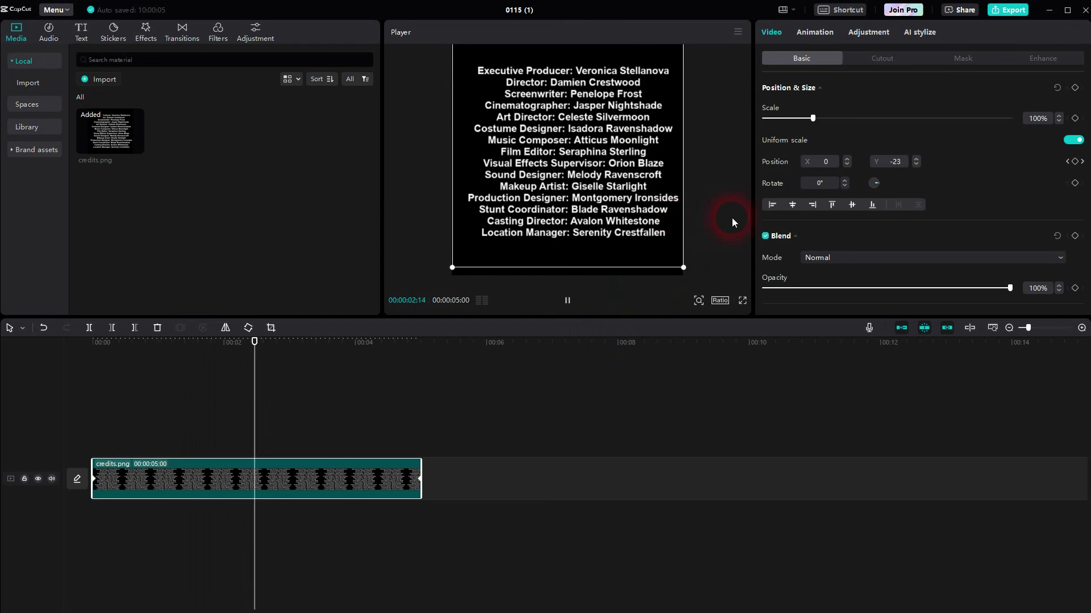
left_click(568, 301)
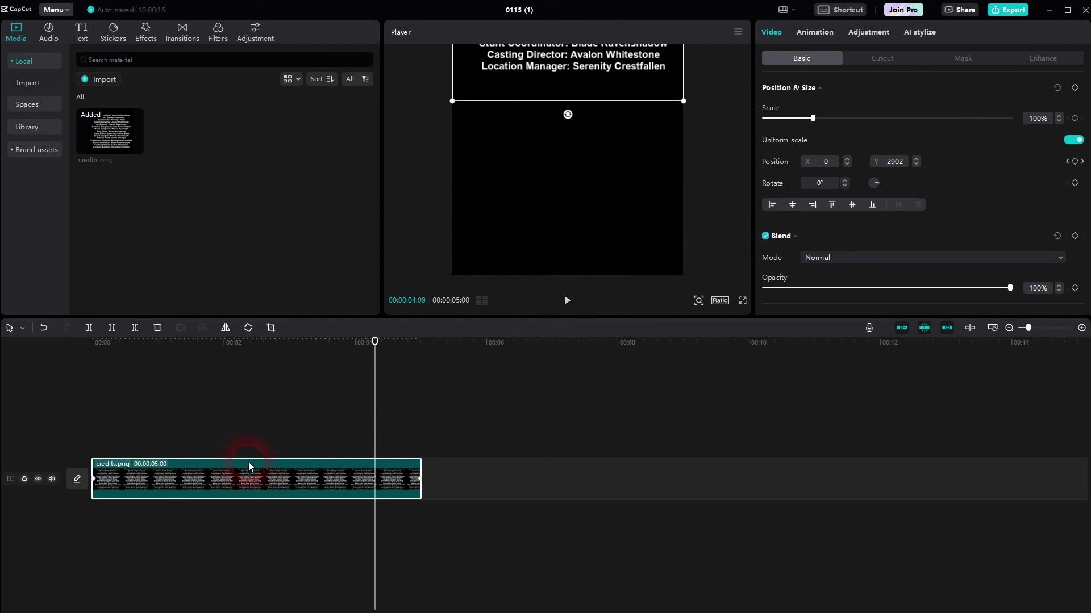
Paste a copy of the credits clip onto a new track above and preview it.
key("ctrl+v")
mouse_move(410, 431)
left_mouse_down()
mouse_move(440, 430)
mouse_move(415, 431)
left_mouse_up()
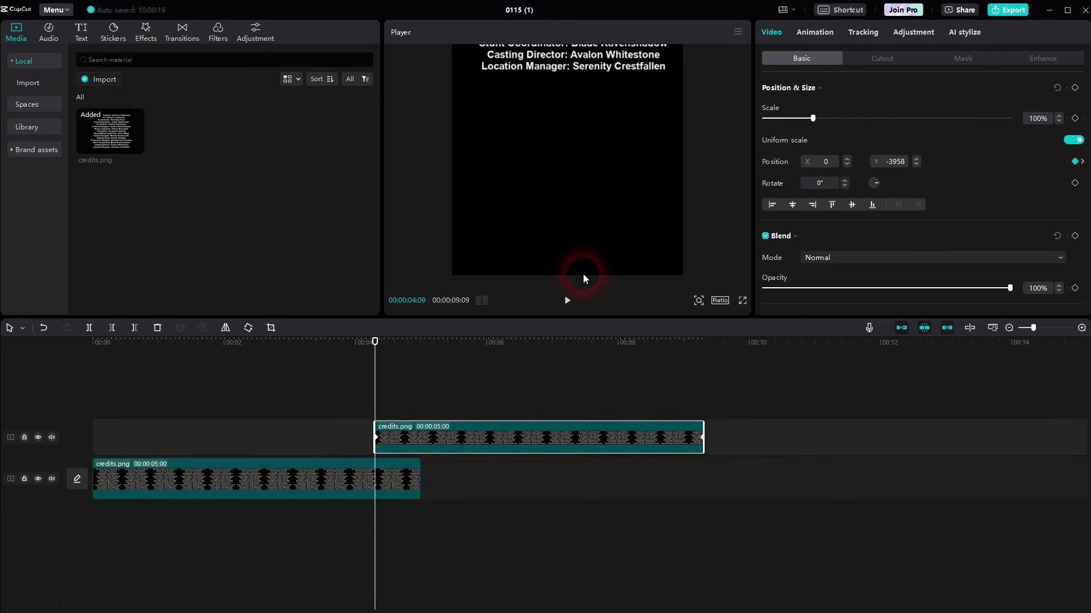
left_click(568, 300)
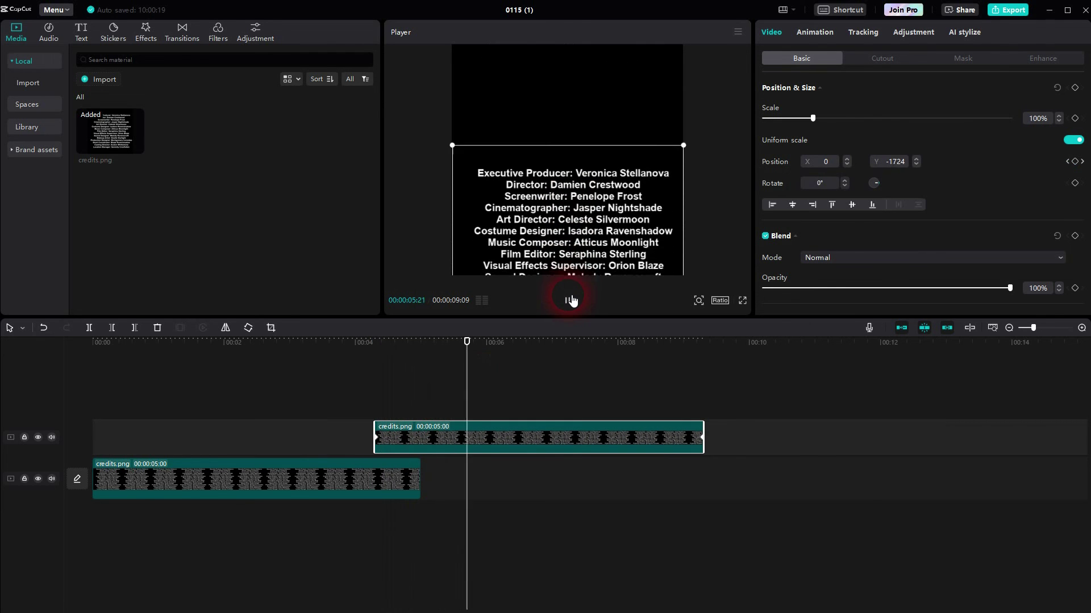
left_click(568, 301)
Move the copied clip to start at about 00:03 and play the overlapping credits.
left_click(491, 360)
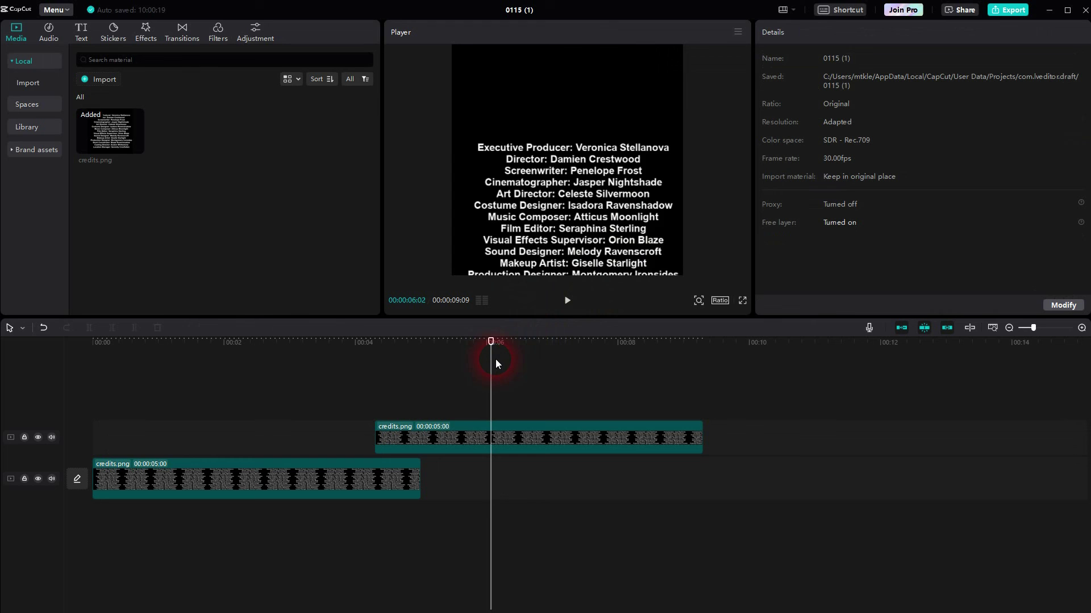
left_click_drag(495, 365, 299, 388)
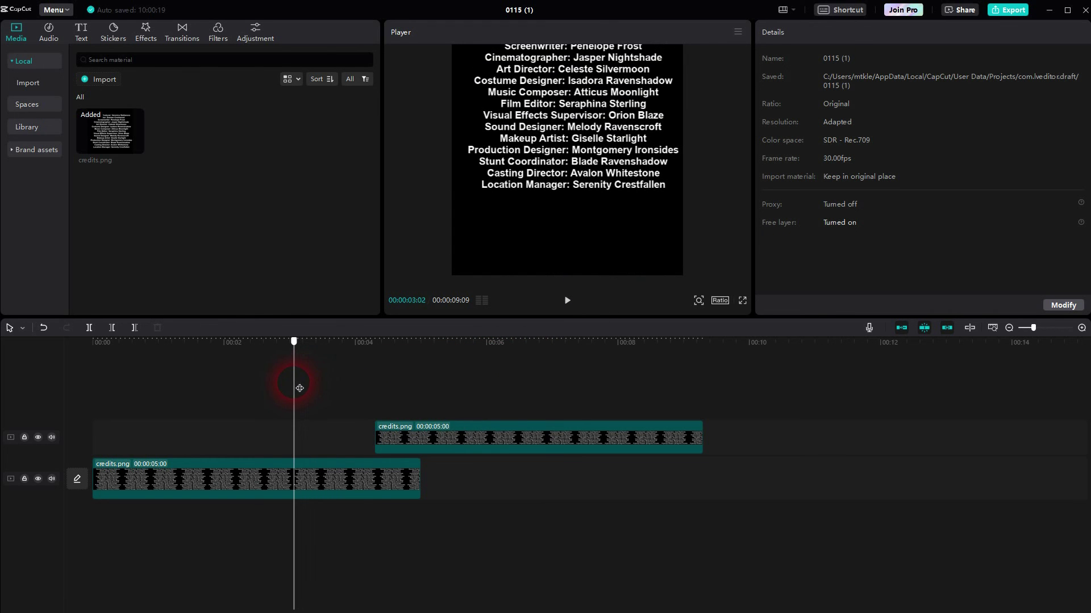
left_click_drag(405, 430, 328, 431)
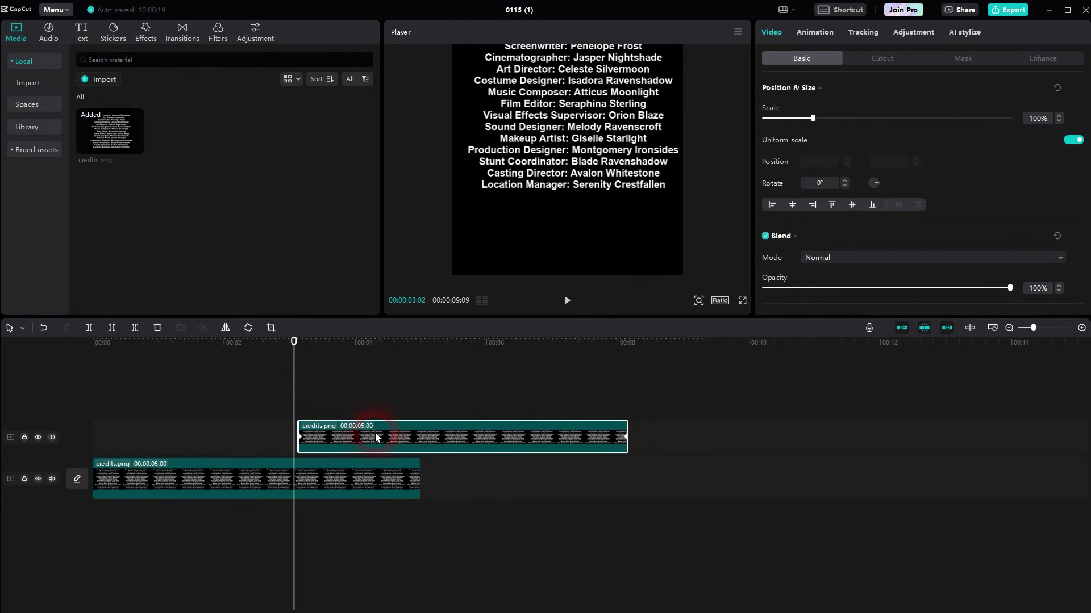
left_click(571, 306)
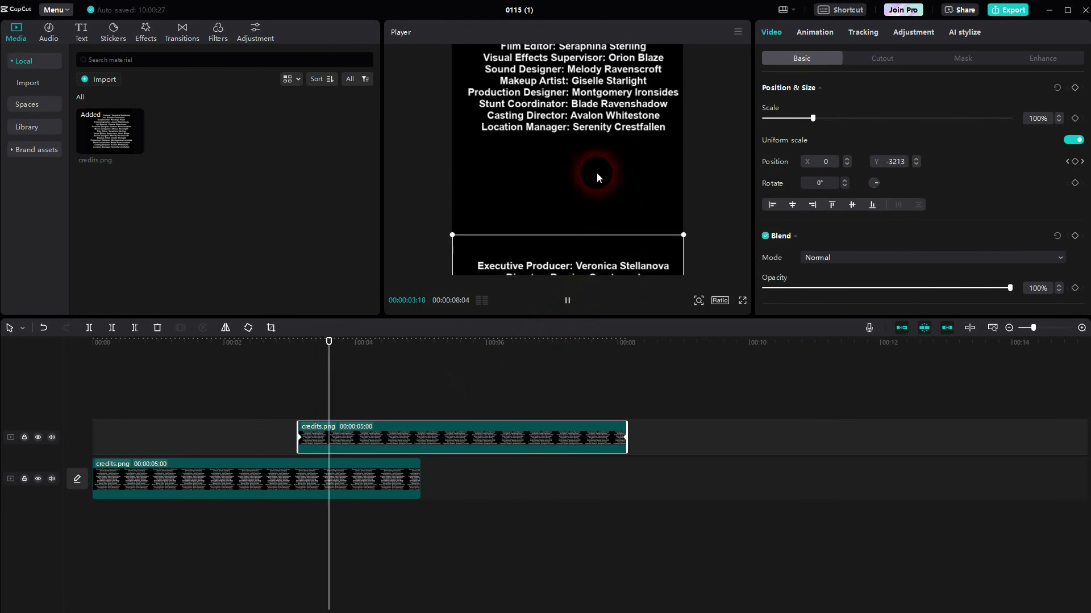